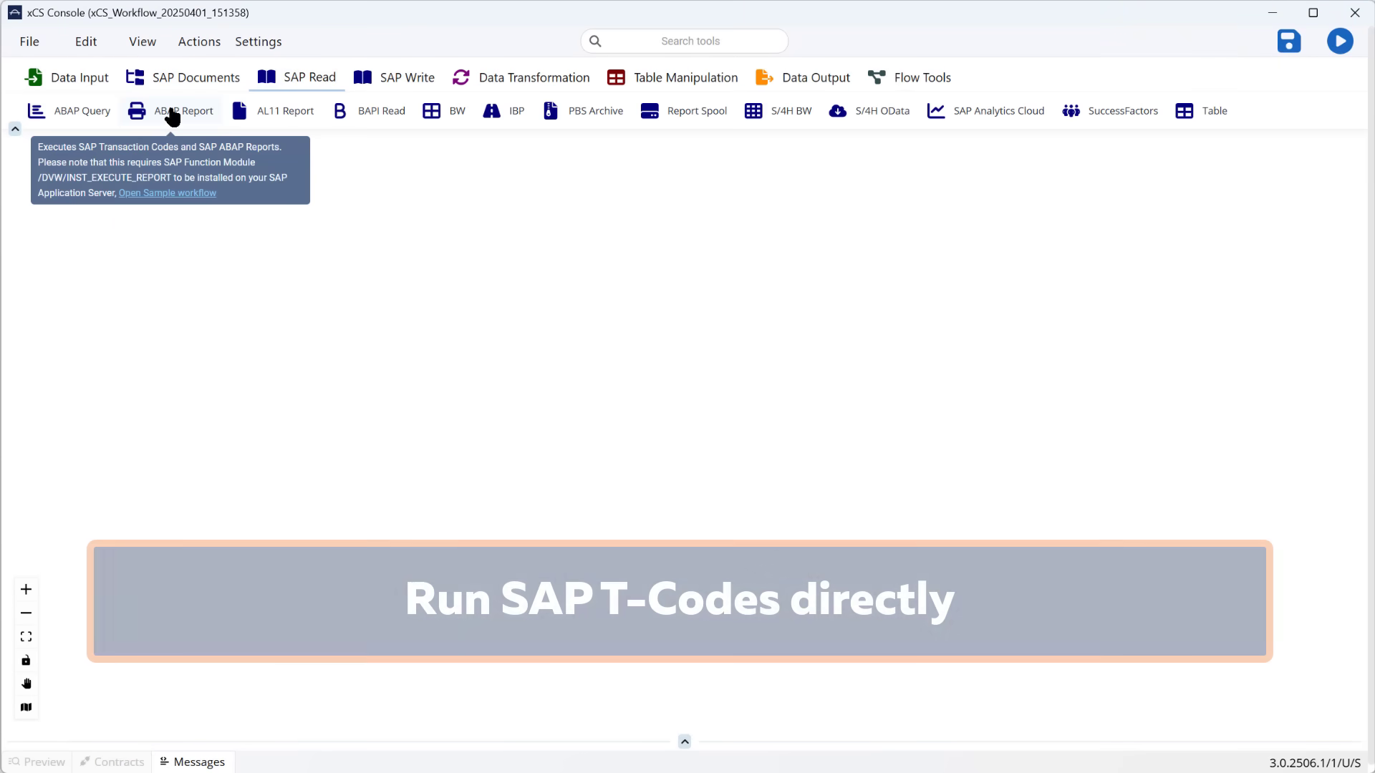
Add an ABAP Report step for transaction FBL3N and choose a report variant.
left_click_drag(172, 116, 203, 280)
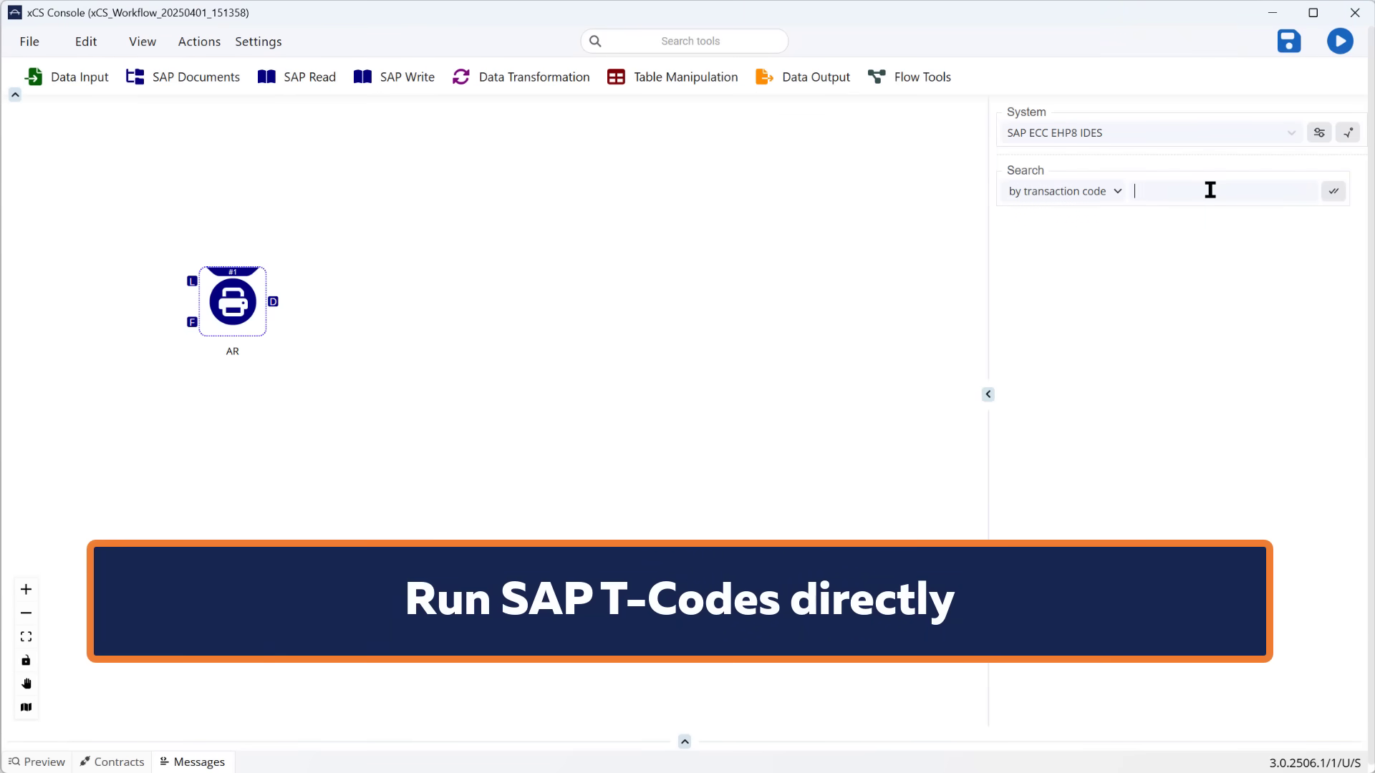
left_click(1210, 189)
type("FBL3N")
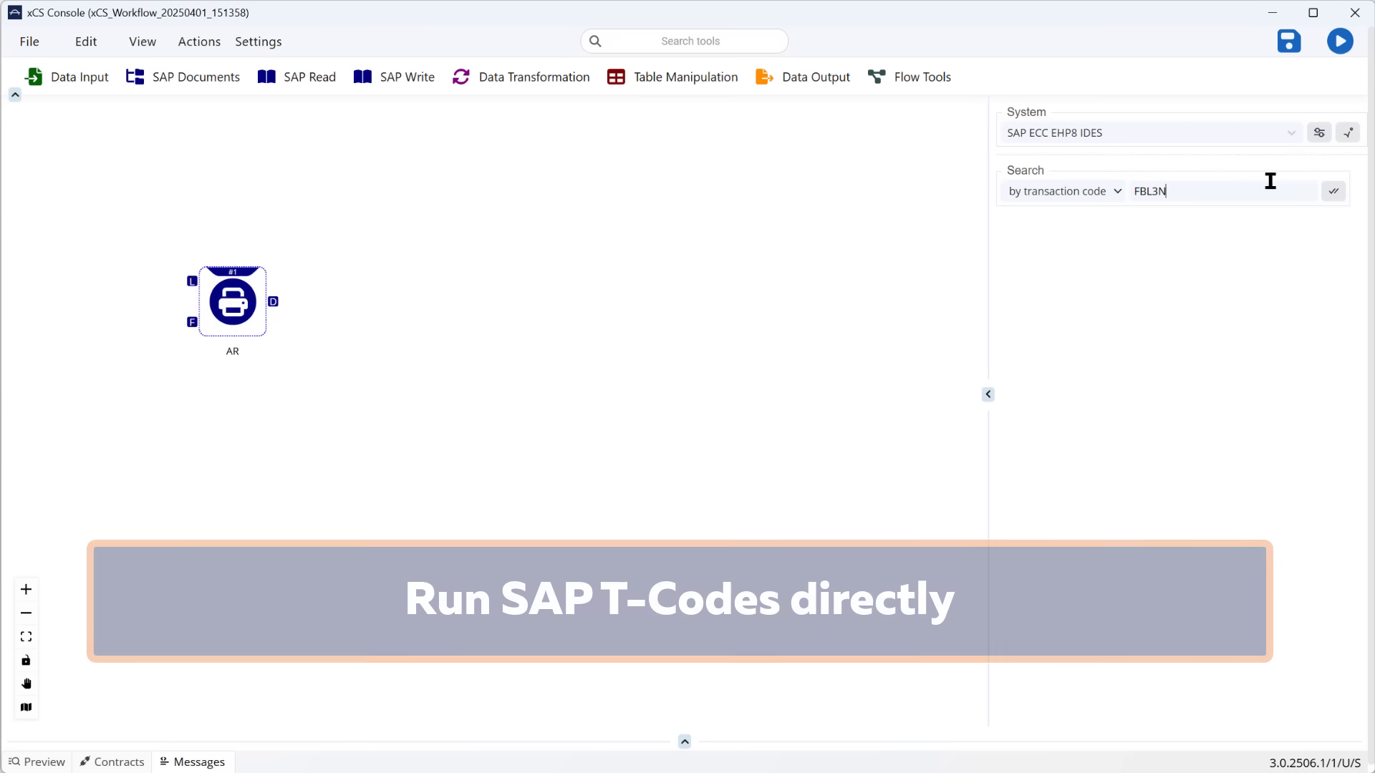
left_click(1333, 191)
left_click(1279, 233)
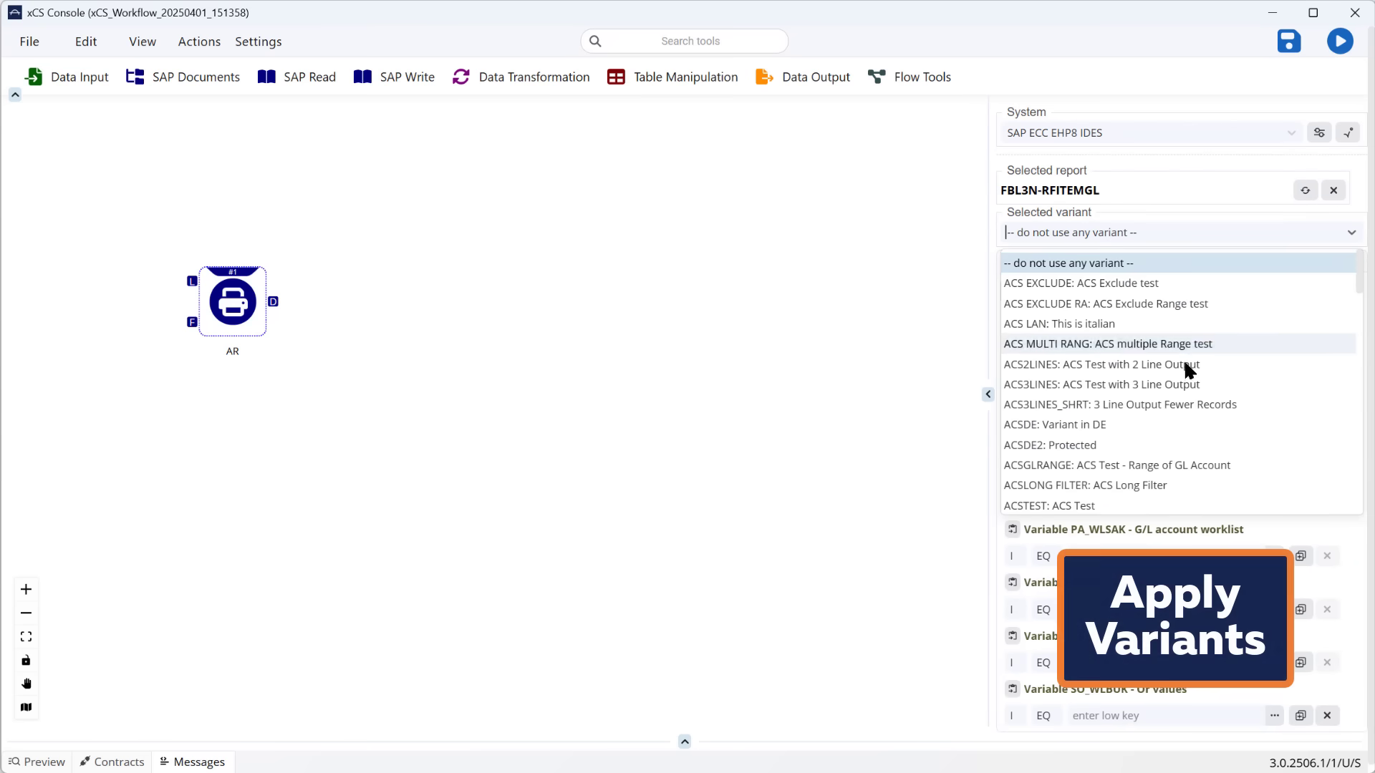
left_click(1174, 461)
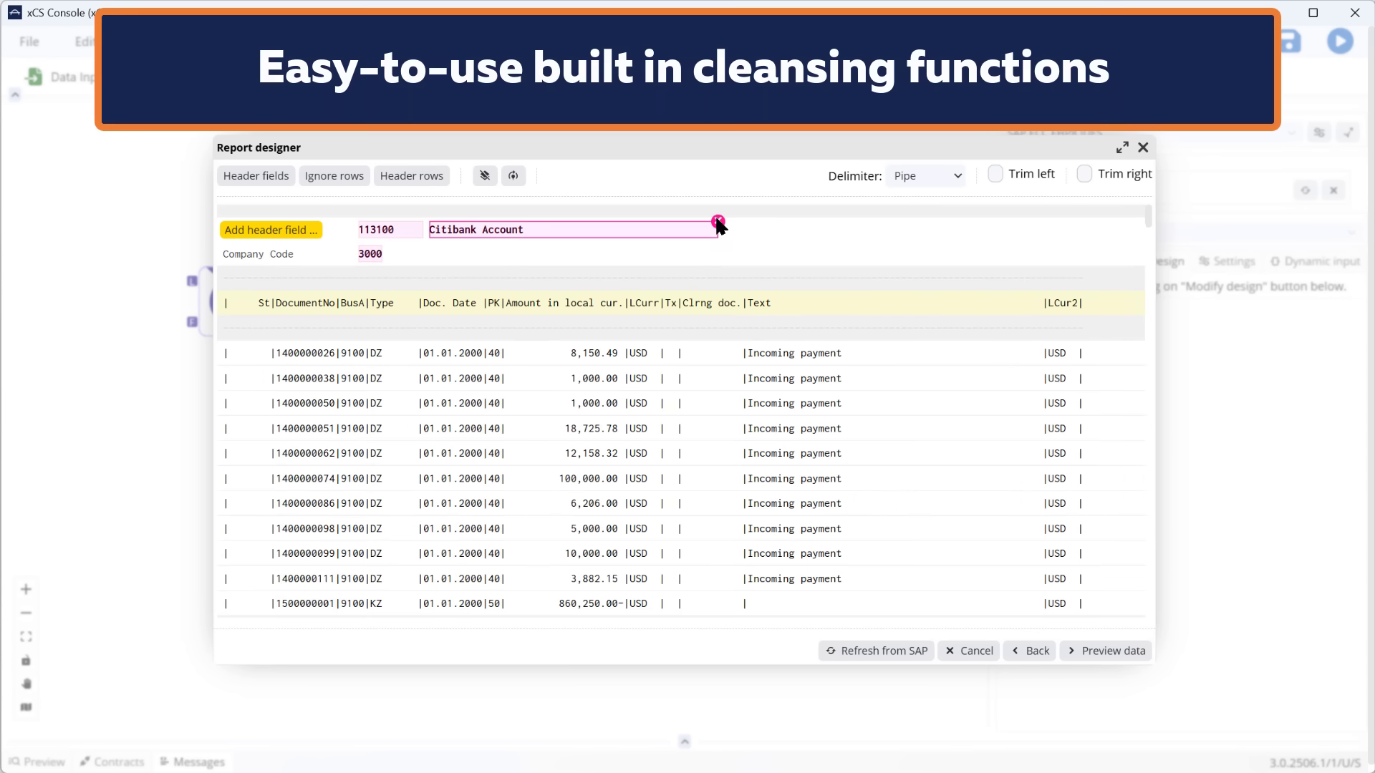
Preview and confirm the FBL3N report design, excluding the St and Tx fields.
left_click(1087, 649)
left_click(1089, 650)
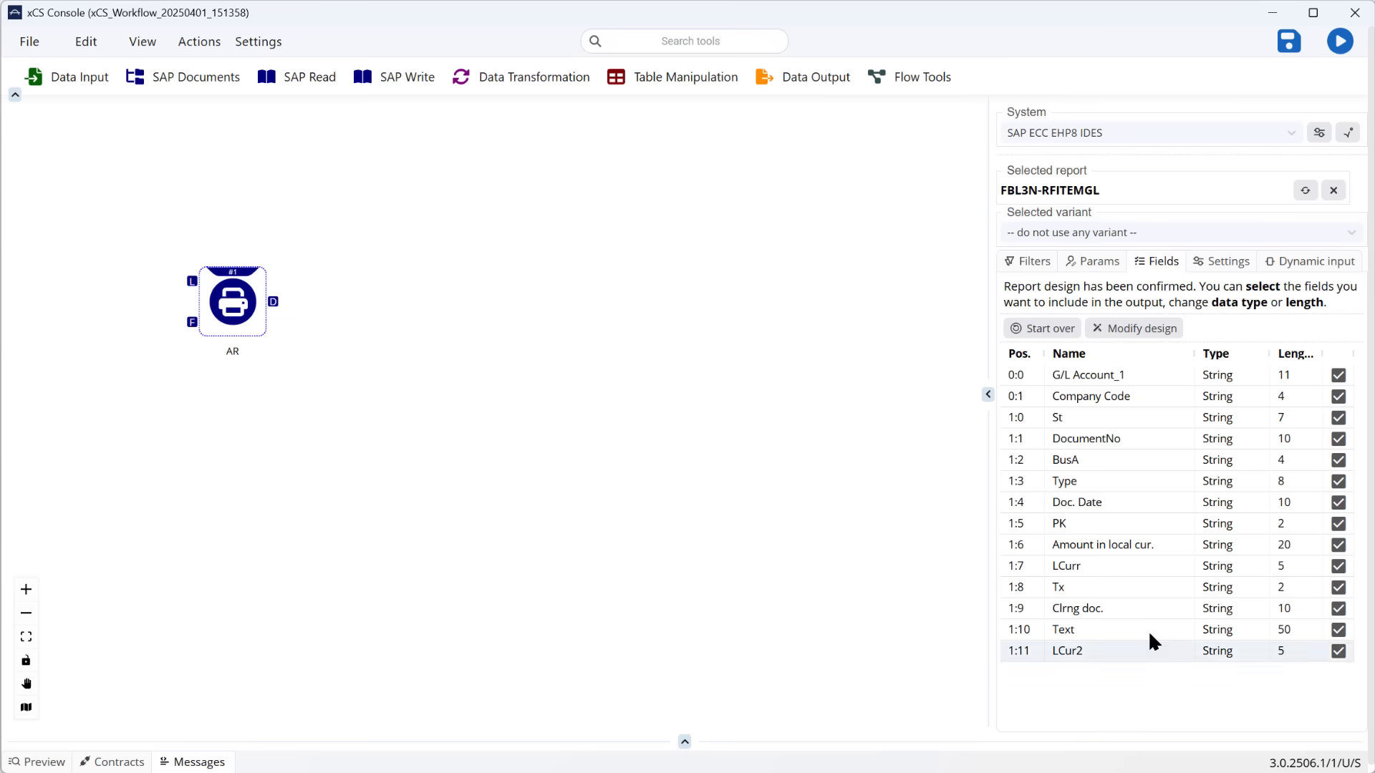
left_click(1336, 418)
left_click(1330, 586)
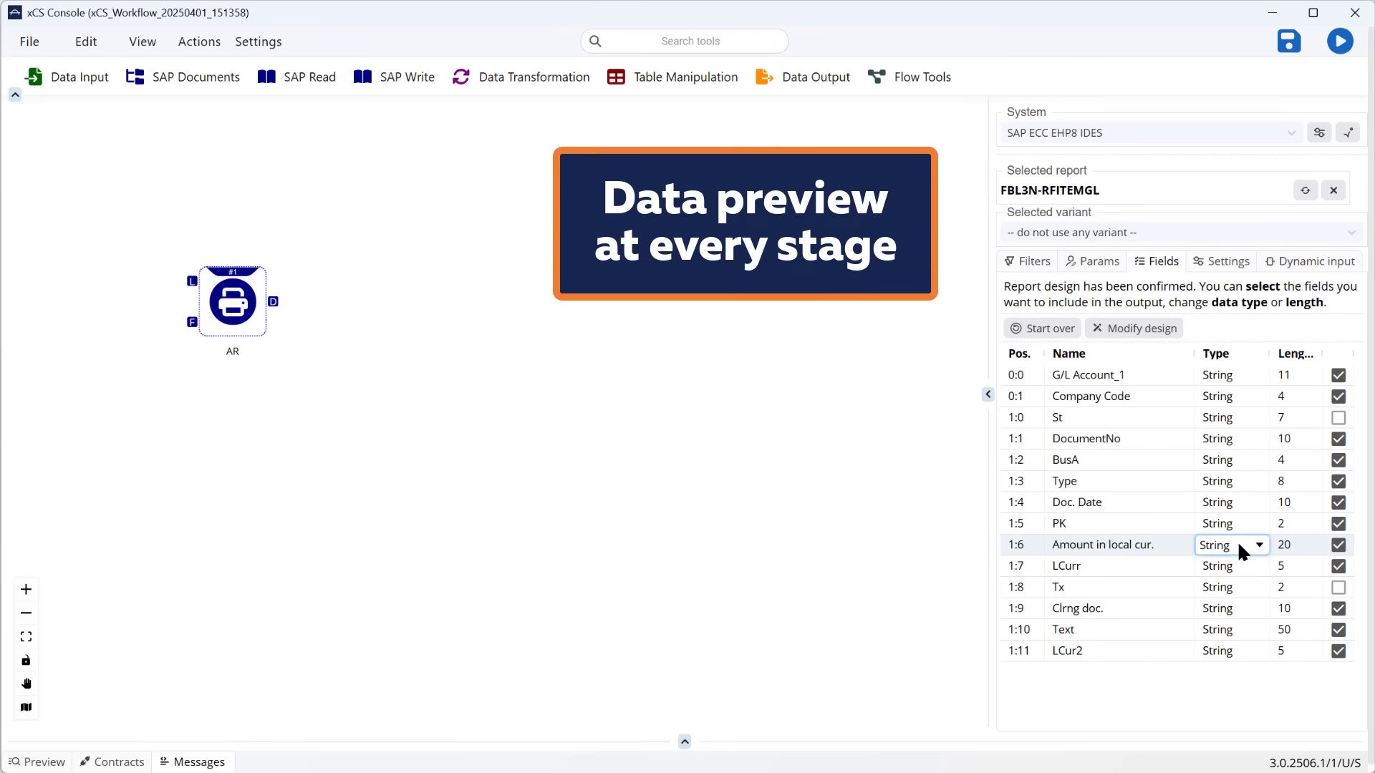
Run up to the AR report, then connect the CSV company-code node to its filter input.
right_click(247, 330)
left_click(301, 356)
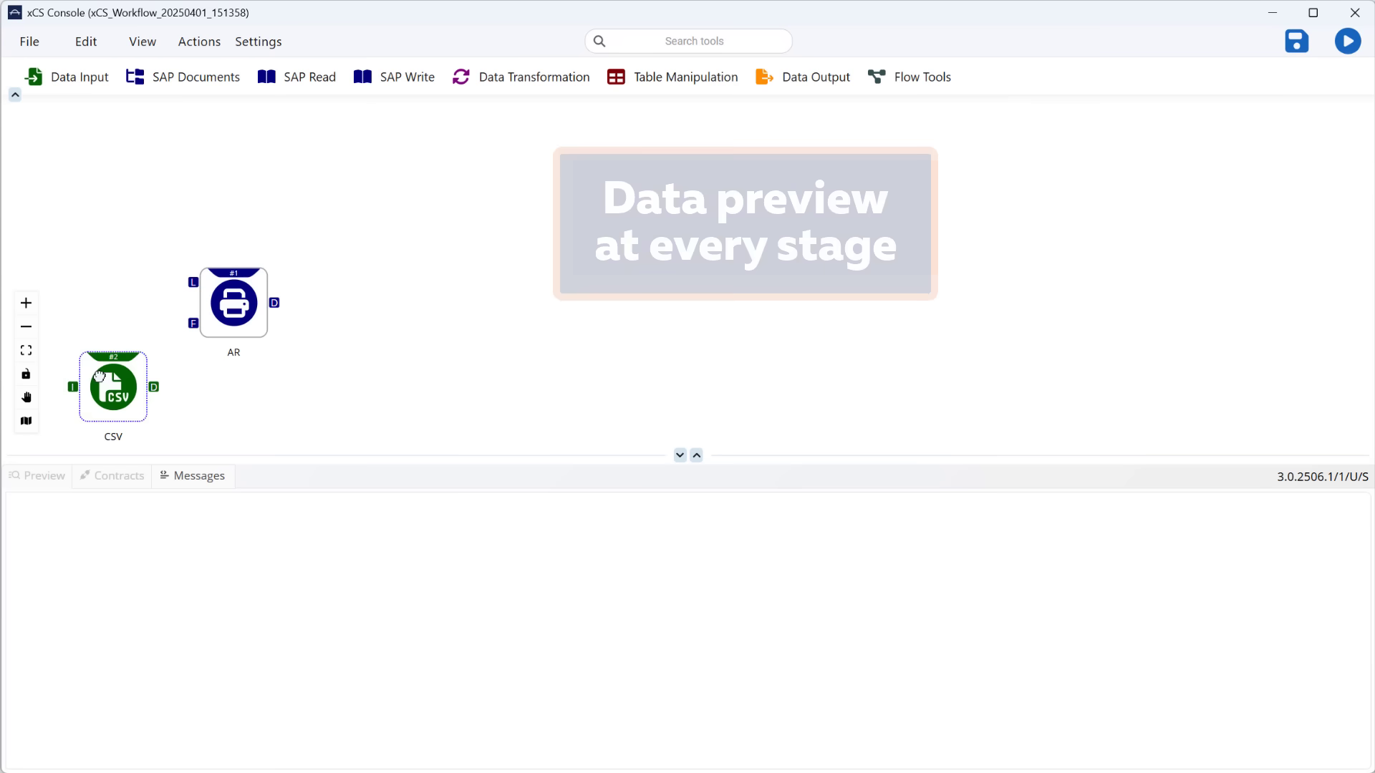
mouse_move(100, 376)
left_mouse_down()
mouse_move(93, 221)
mouse_move(193, 323)
left_mouse_up()
left_click(96, 240)
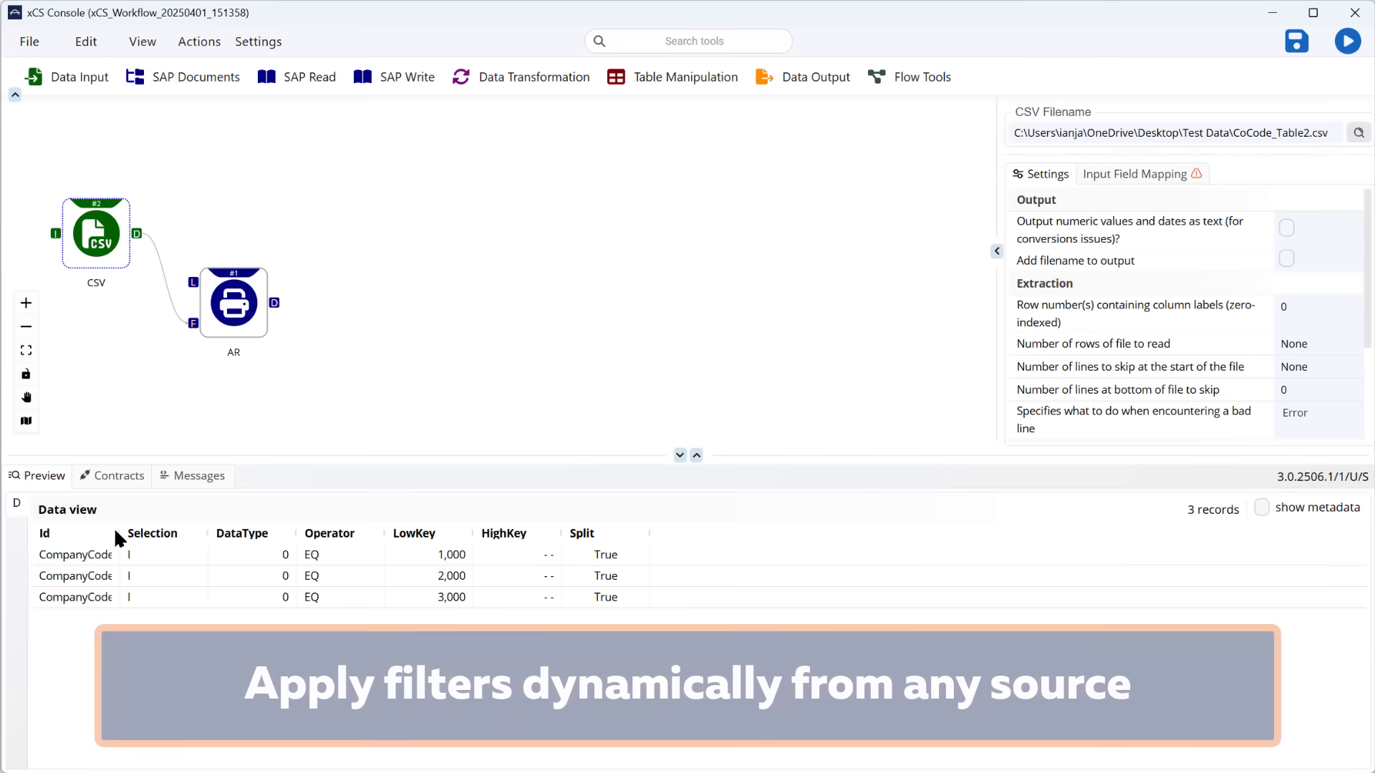
left_click_drag(118, 533, 138, 533)
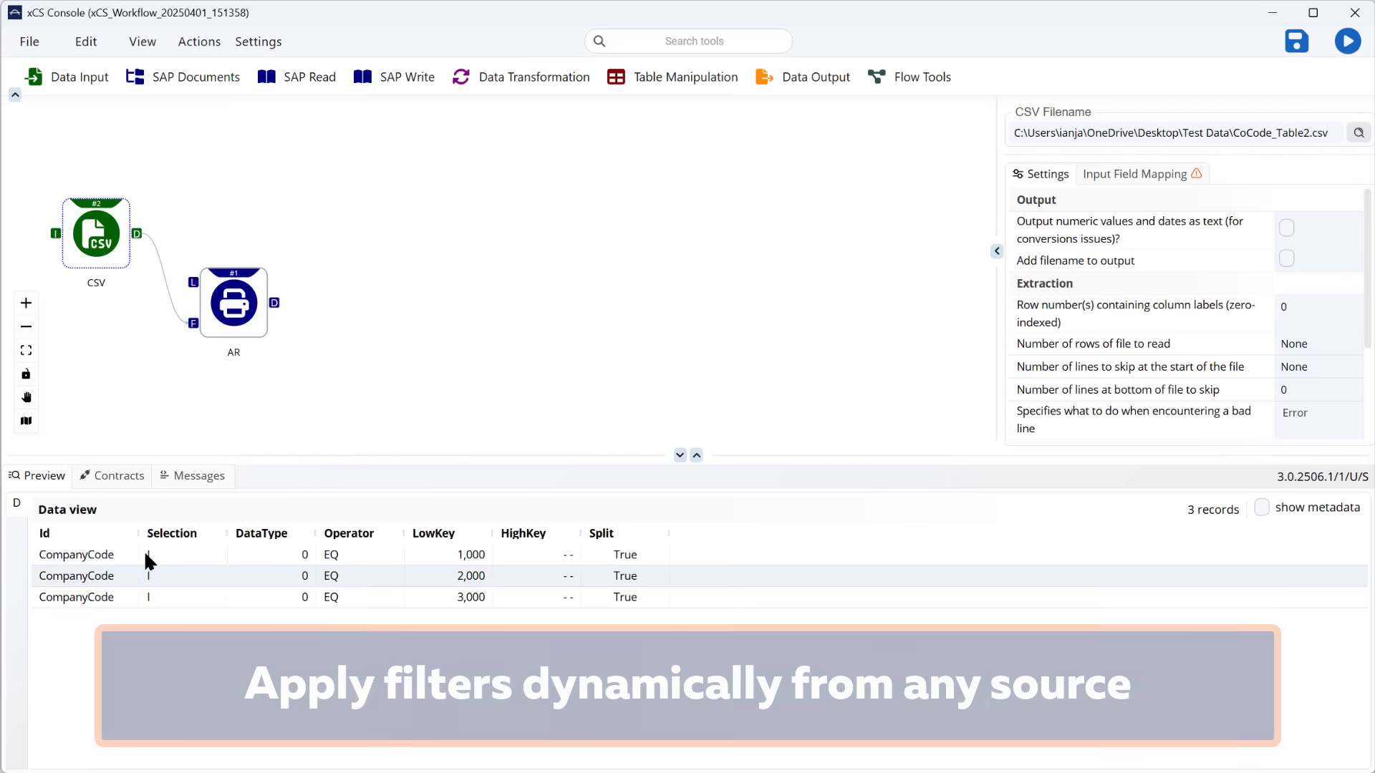
Rerun the flow up to the AR report, returning 724 records.
left_click(239, 313)
right_click(235, 315)
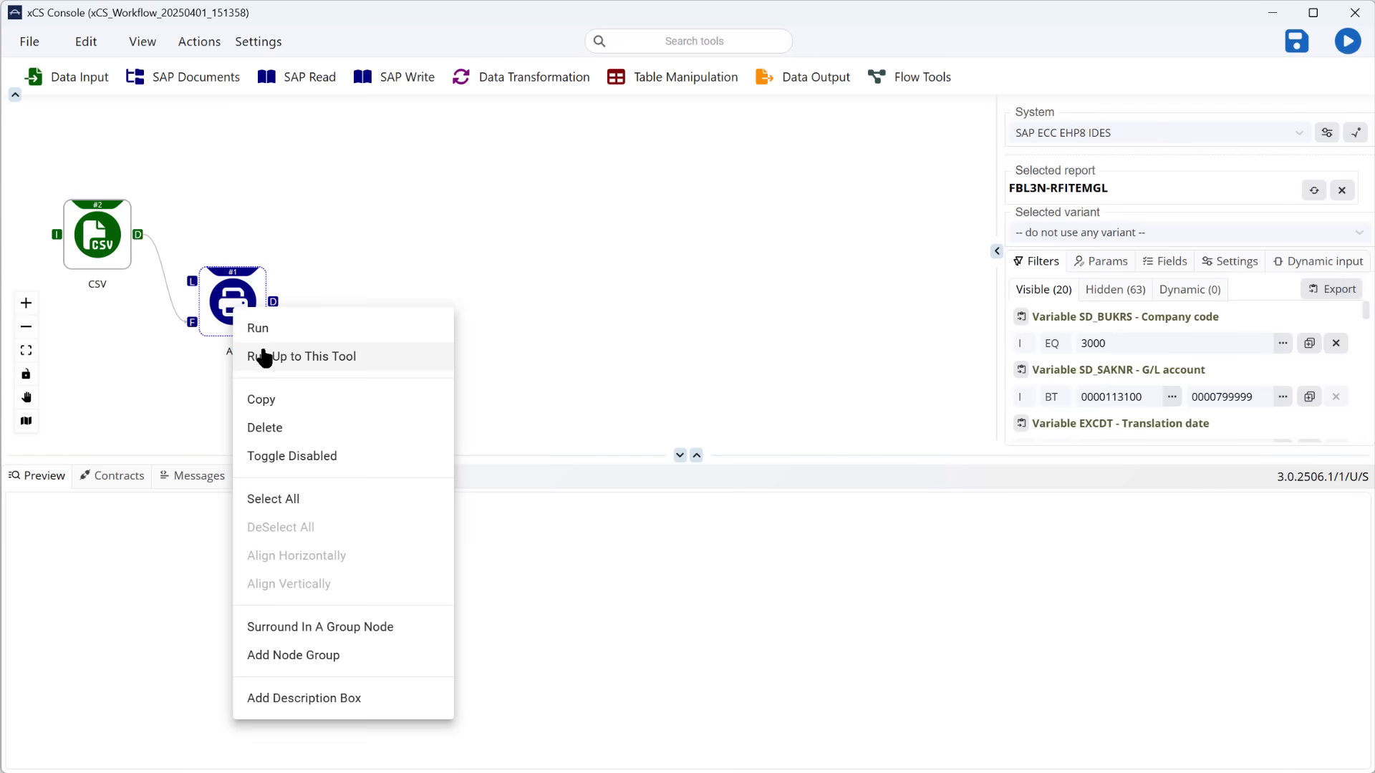
left_click(261, 353)
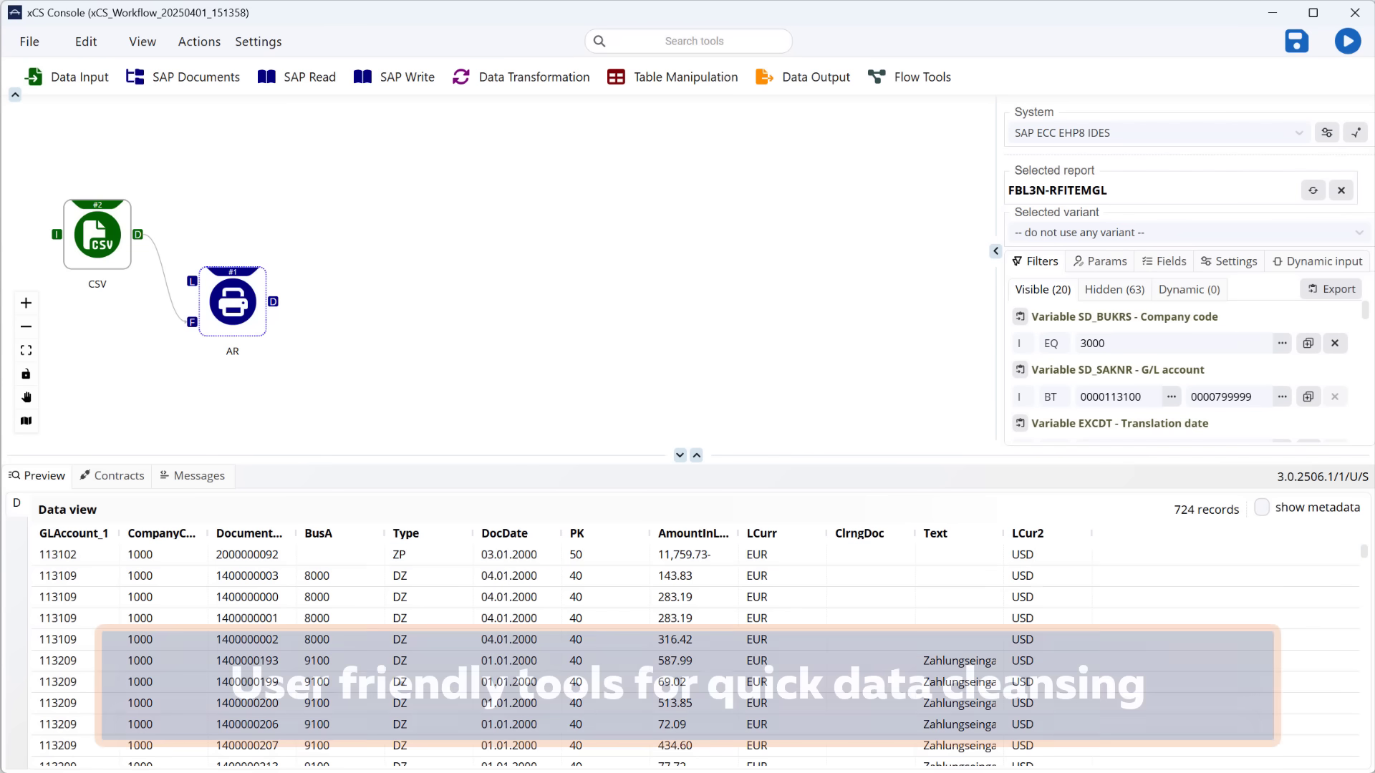
left_click(520, 79)
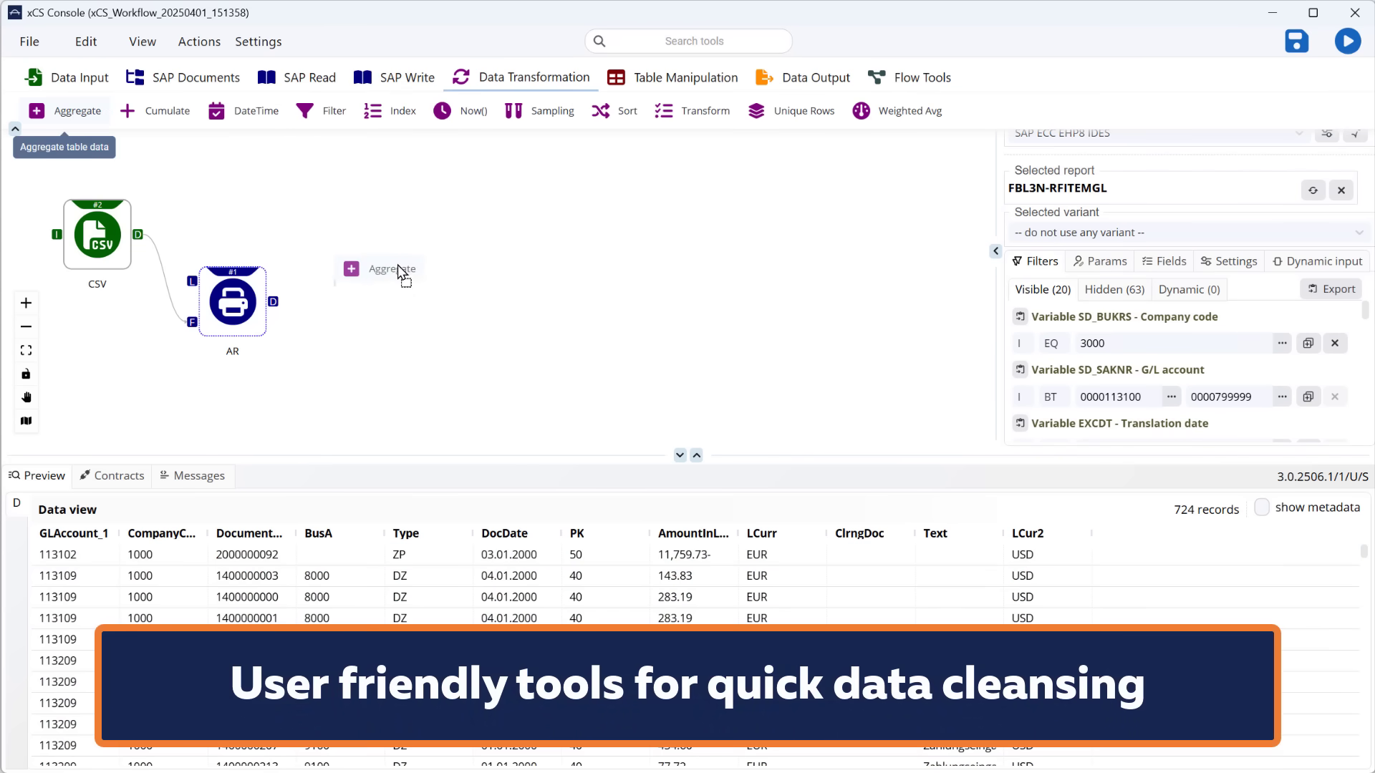
Add an Aggregate step grouping by BusA, renamed GSBER.
left_click_drag(398, 271, 328, 352)
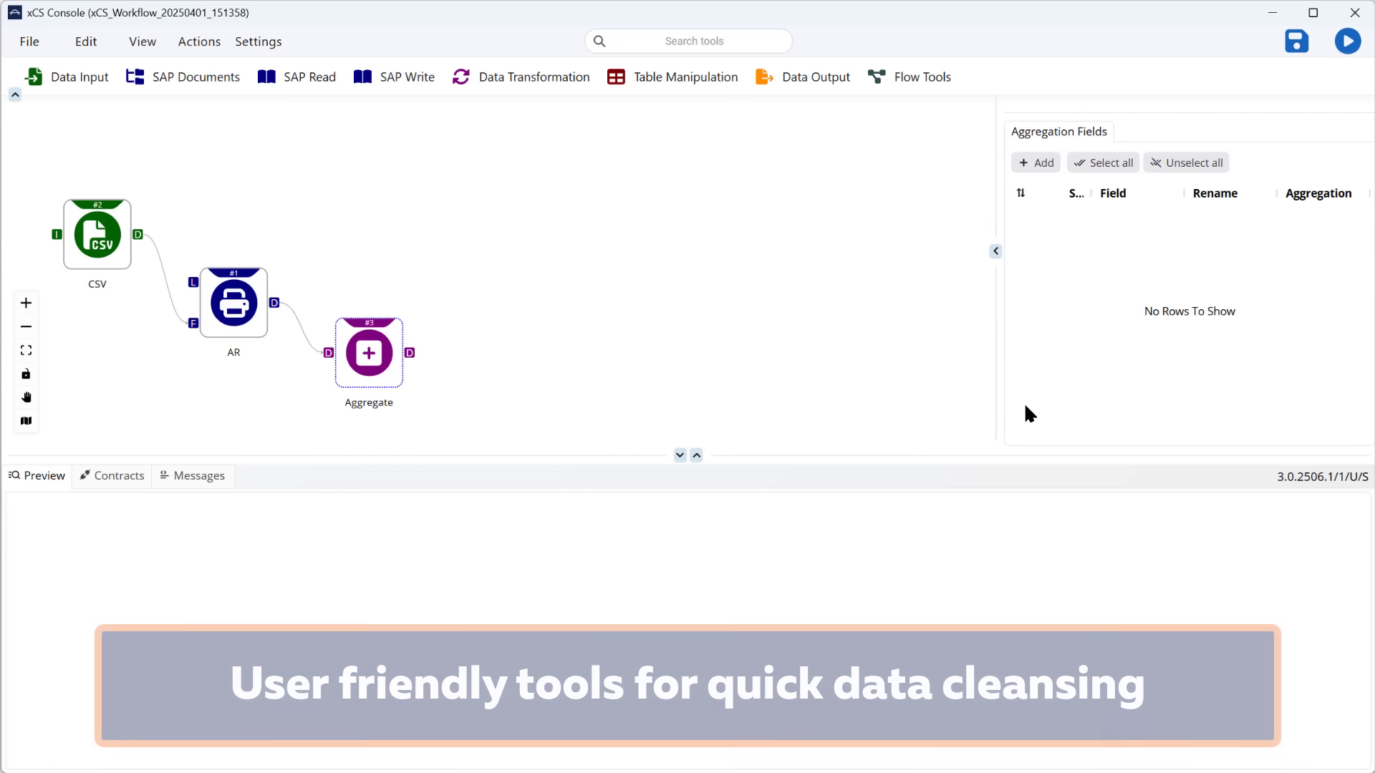
left_click(1044, 166)
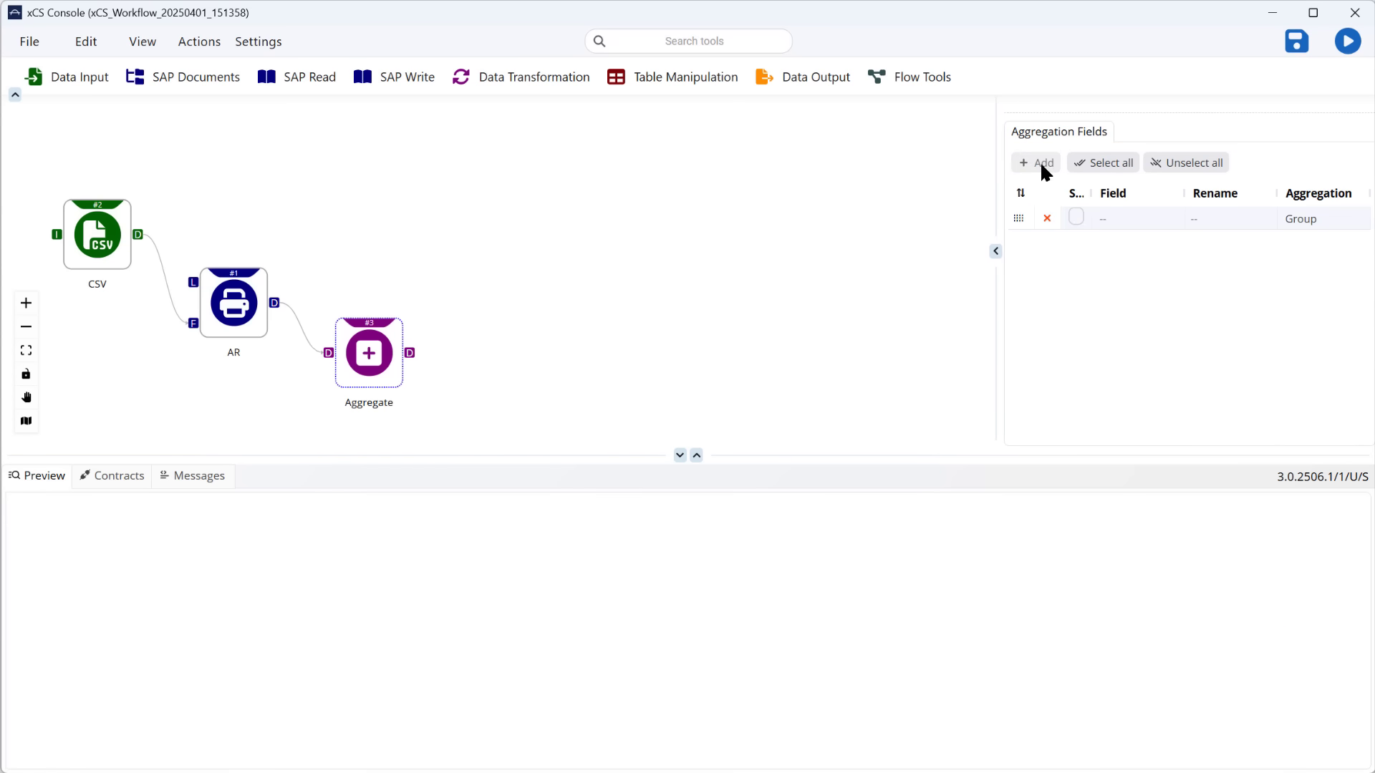
left_click(1124, 228)
left_click(1107, 308)
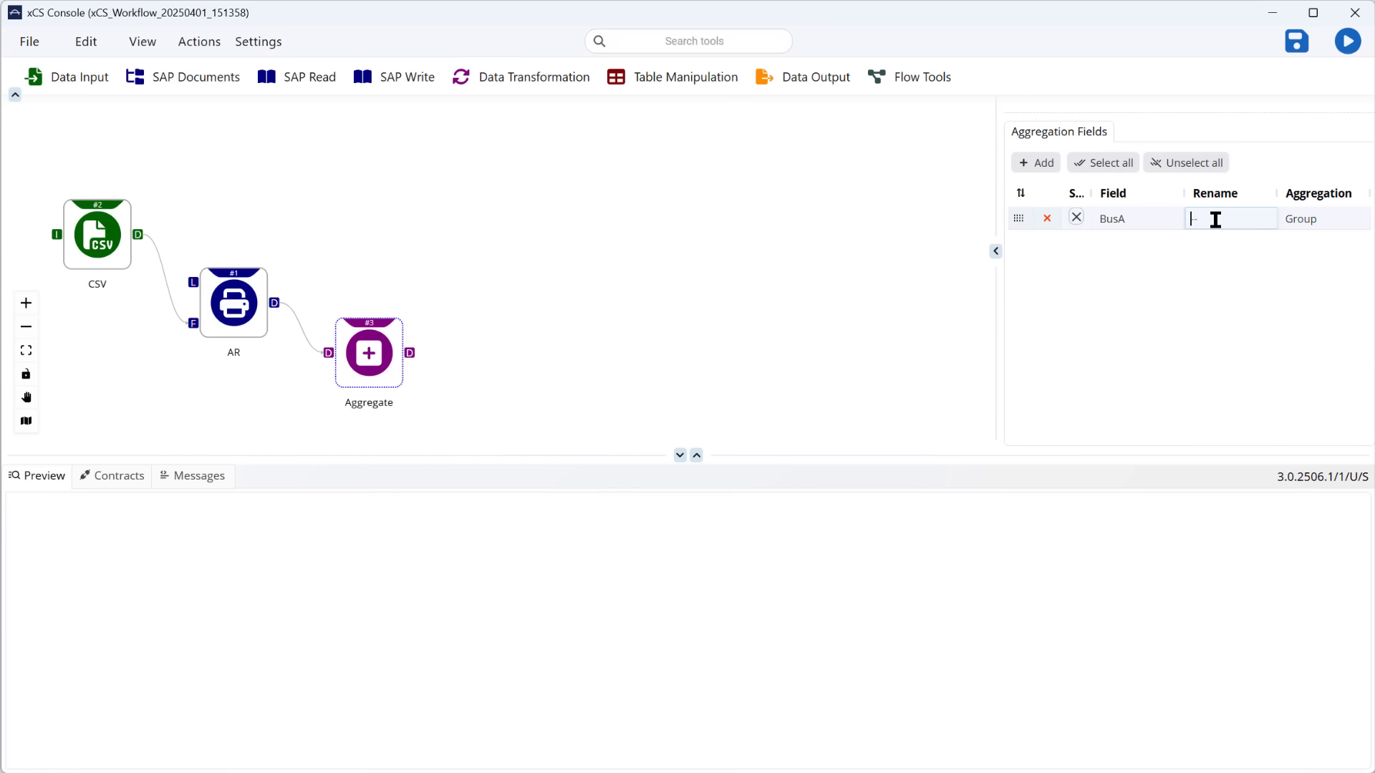
type("GSBER")
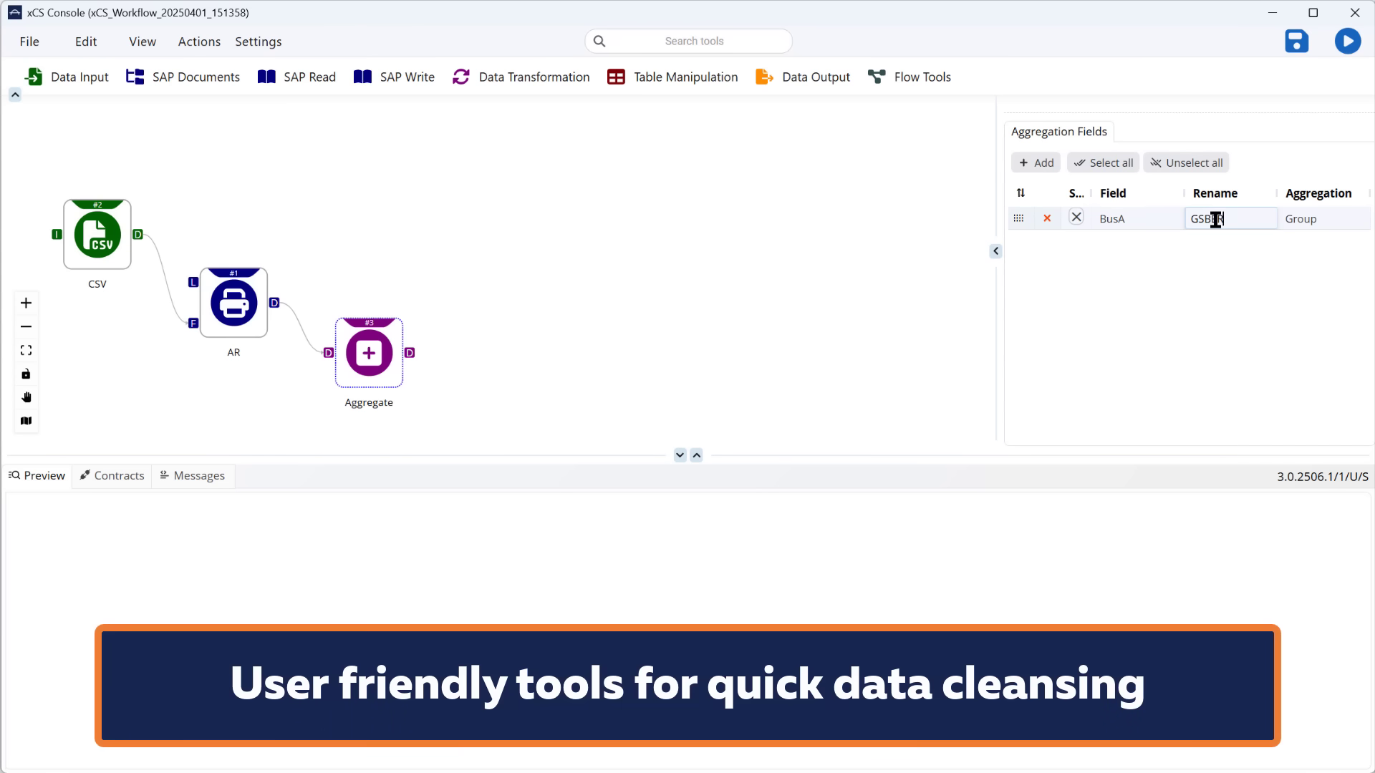
Run up to the Aggregate, giving 11 business areas, and add an SAP Table step.
right_click(374, 353)
left_click(393, 394)
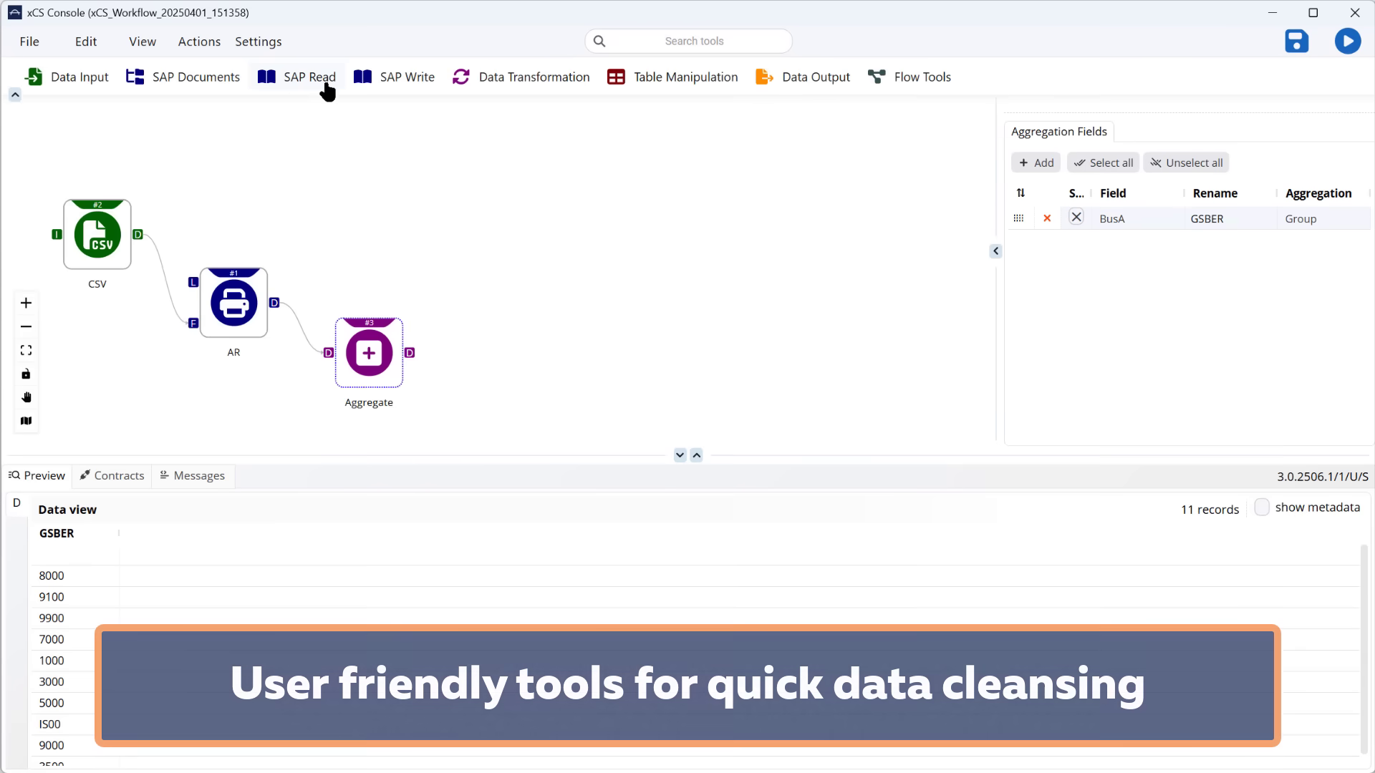
left_click(325, 79)
left_click_drag(1194, 115, 501, 360)
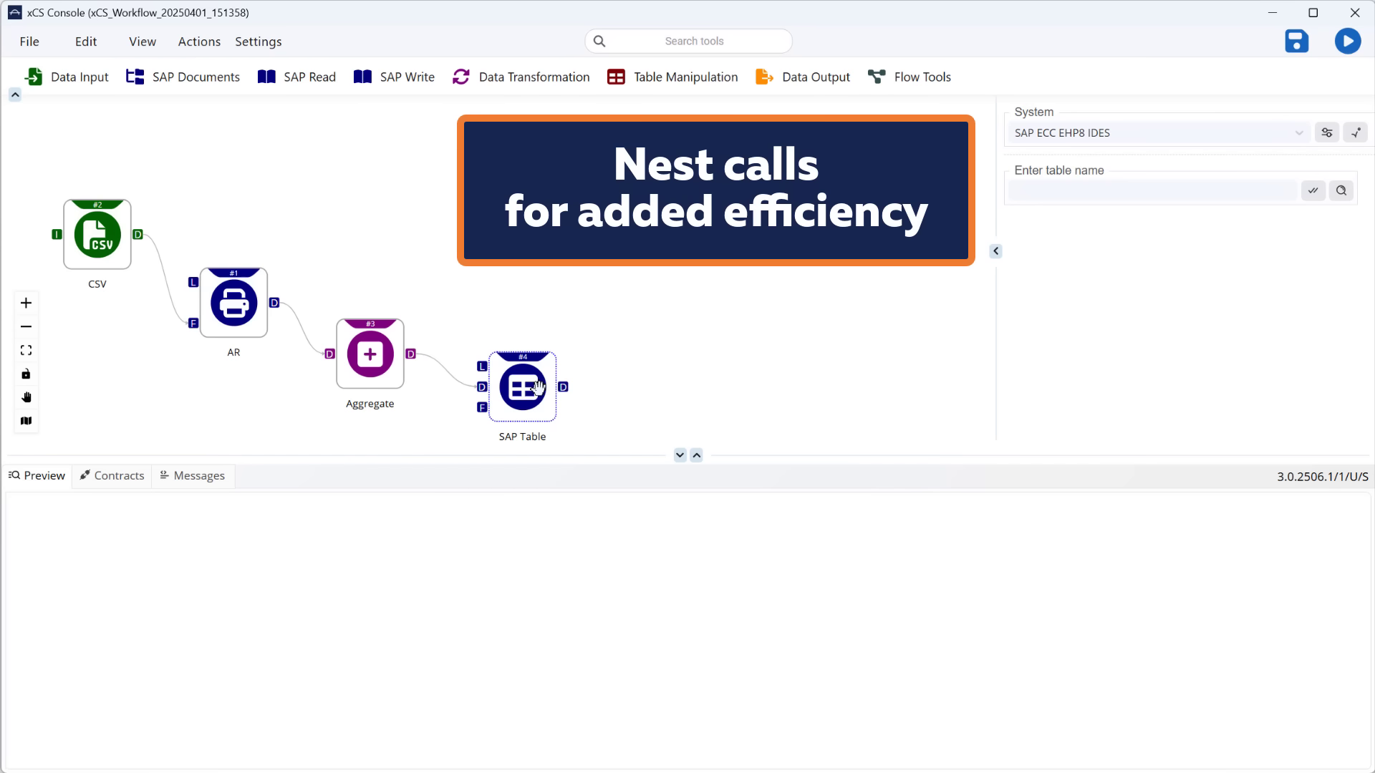
Read table TGSBT with Language Key filtered to EN and run it, previewing 10 descriptions.
type("TGSBT")
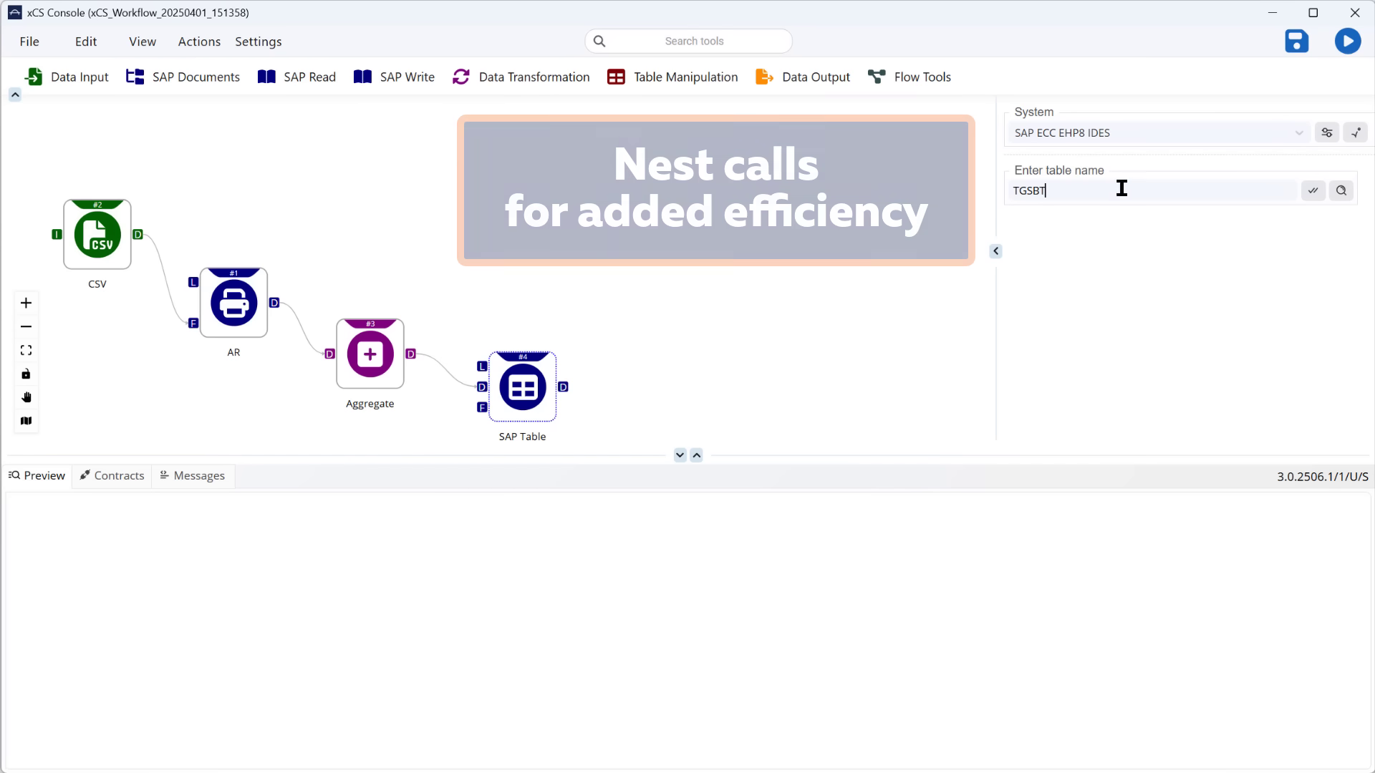
left_click(1313, 191)
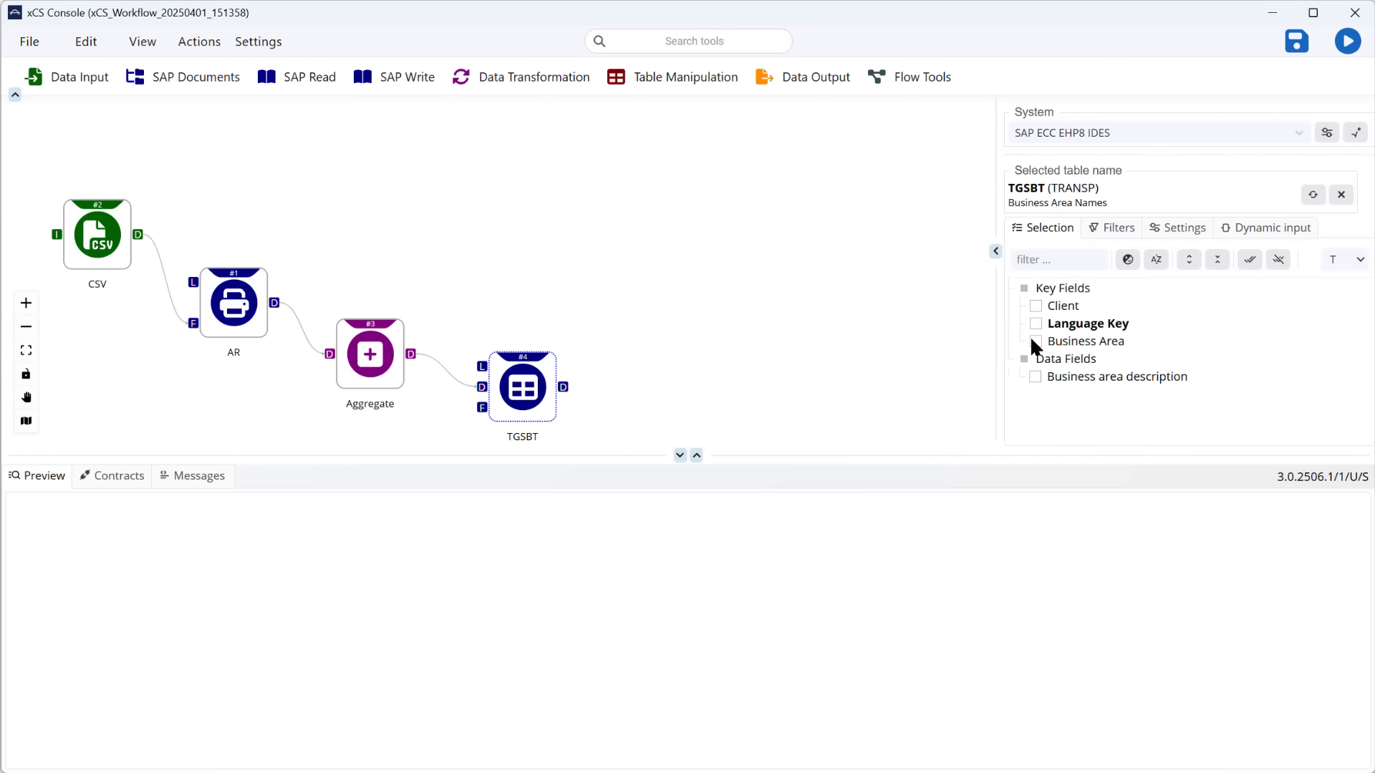
right_click(1074, 323)
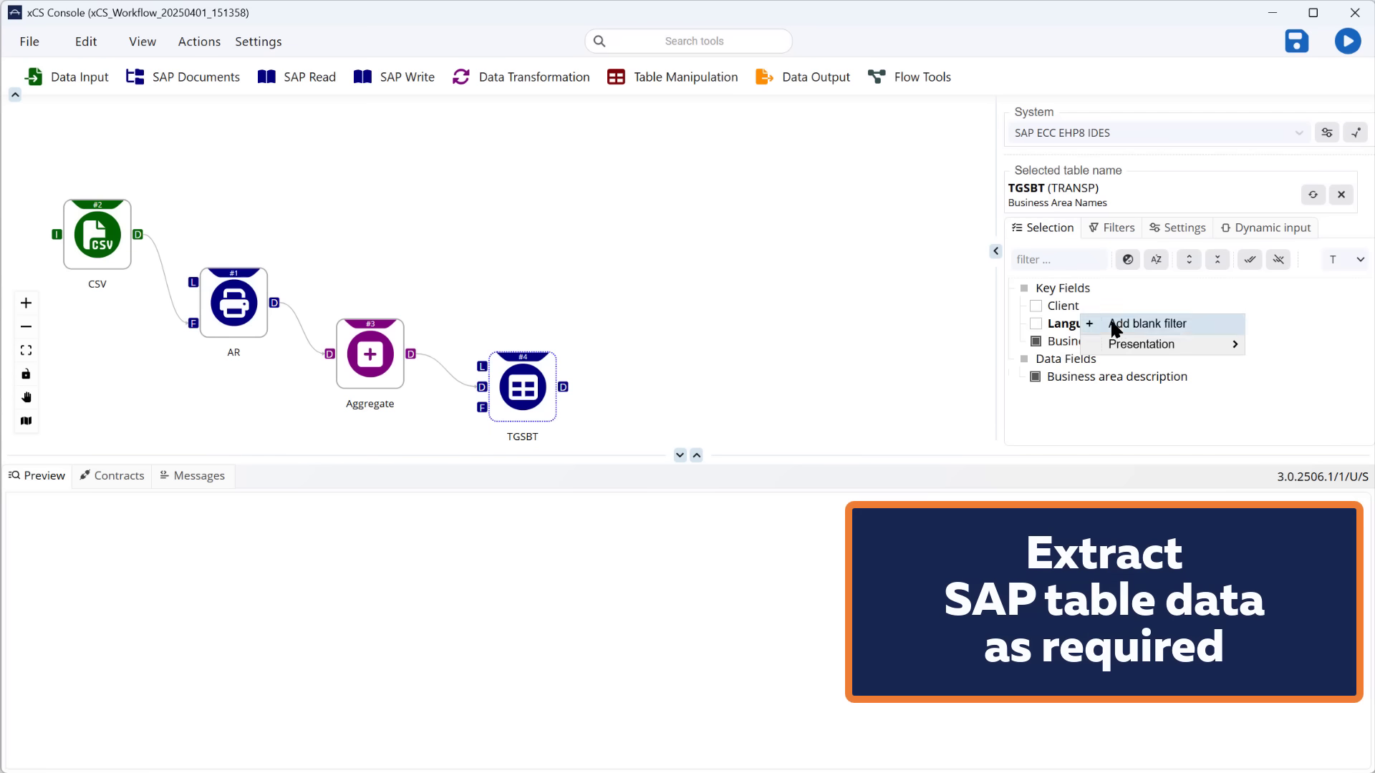
left_click(1117, 319)
type("EN")
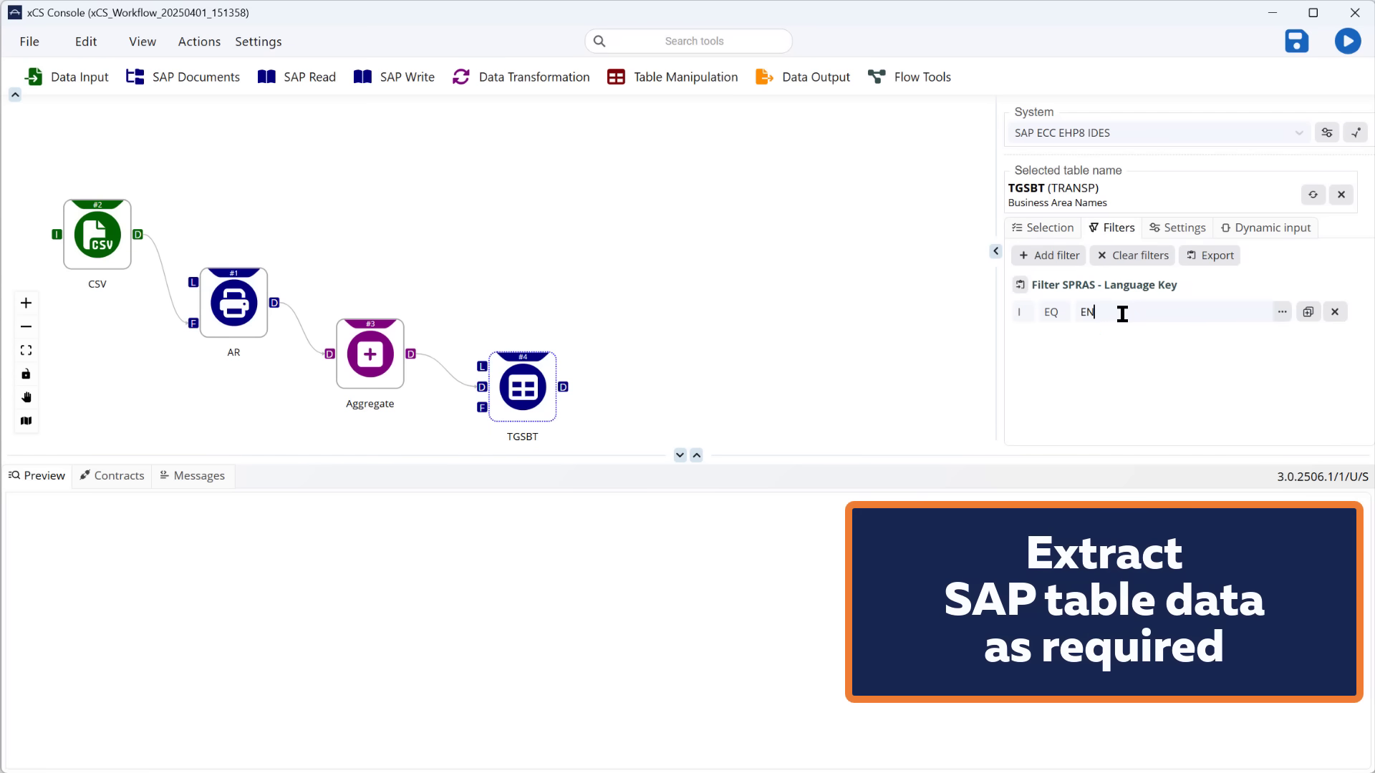
right_click(536, 392)
left_click(575, 397)
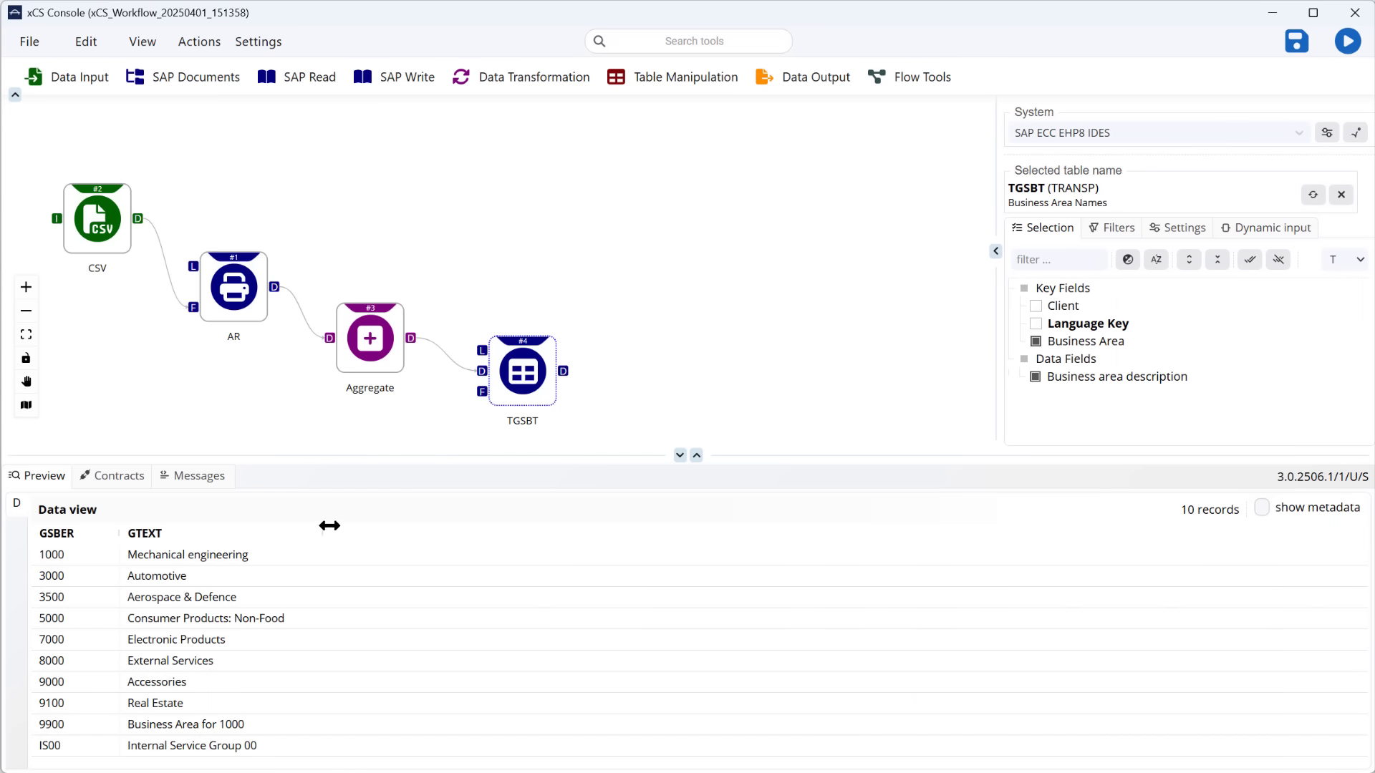
Add a Join fed by the AR report, matching BusA to TGSBT's GSBER.
left_click(684, 84)
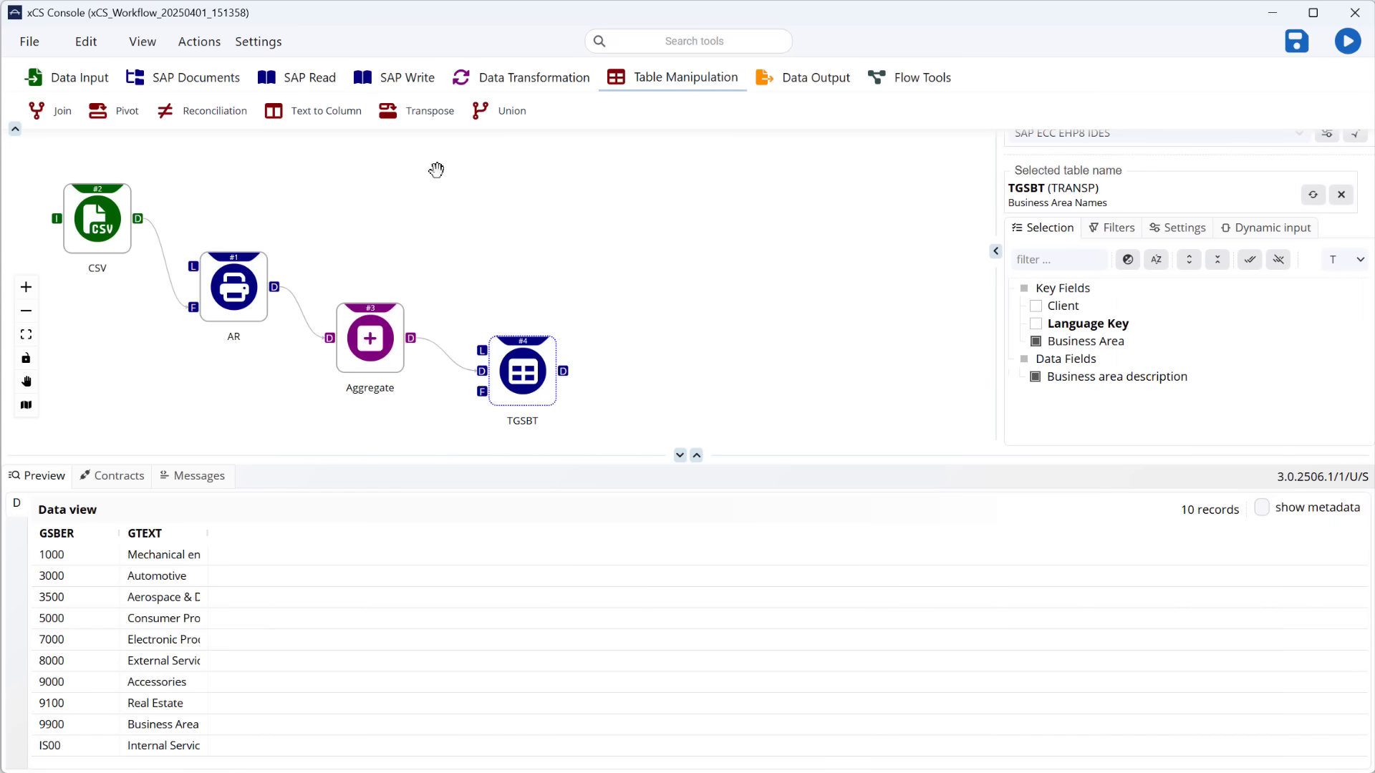
left_click_drag(72, 117, 156, 151)
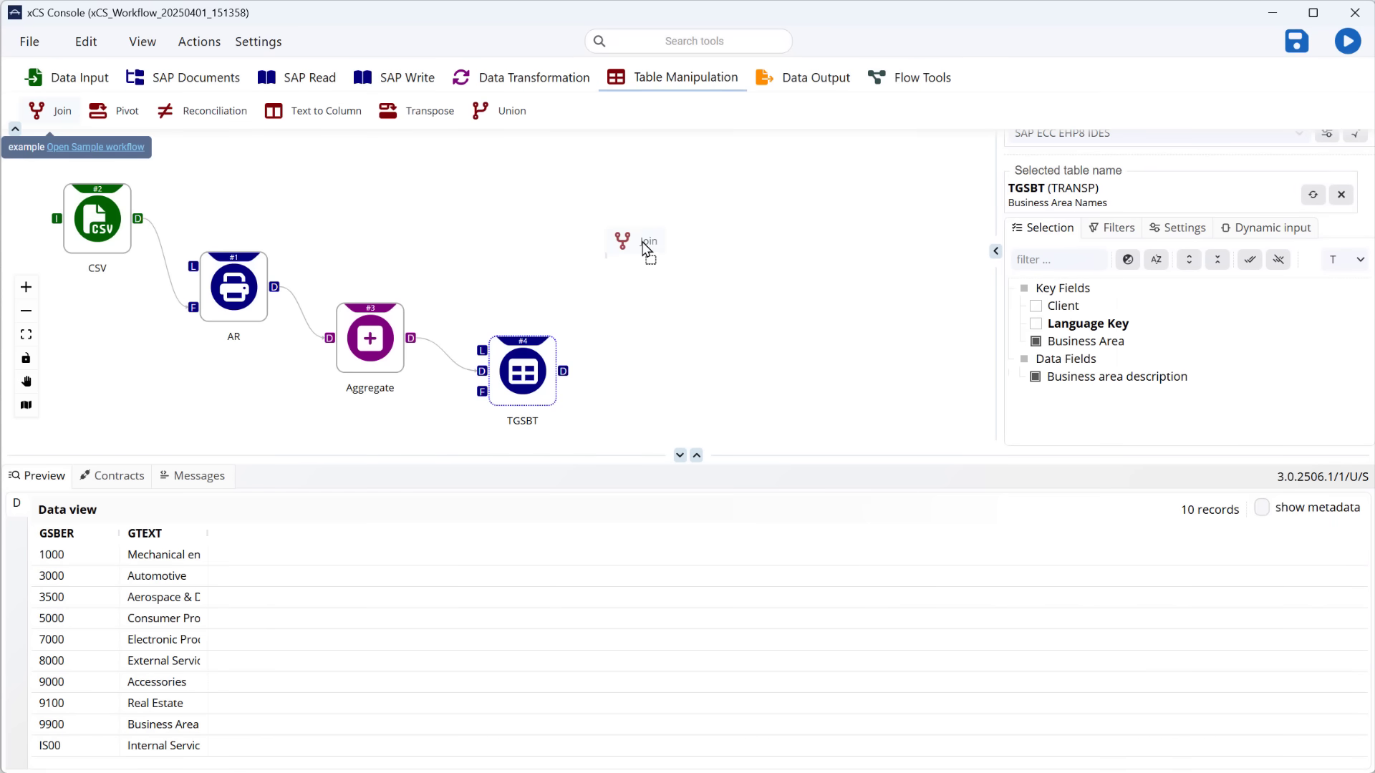
left_click_drag(647, 248, 650, 250)
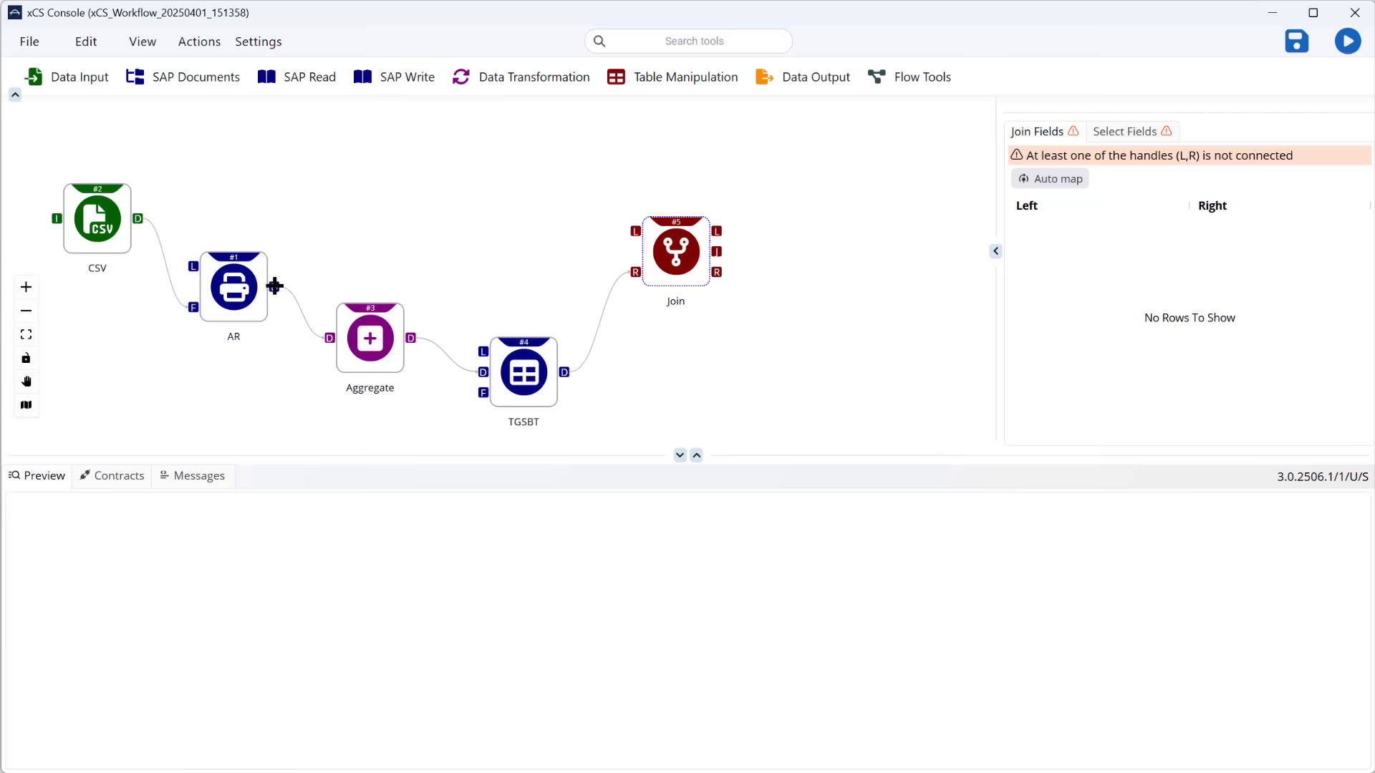
left_click_drag(274, 286, 635, 231)
left_click(1217, 281)
left_click(1215, 337)
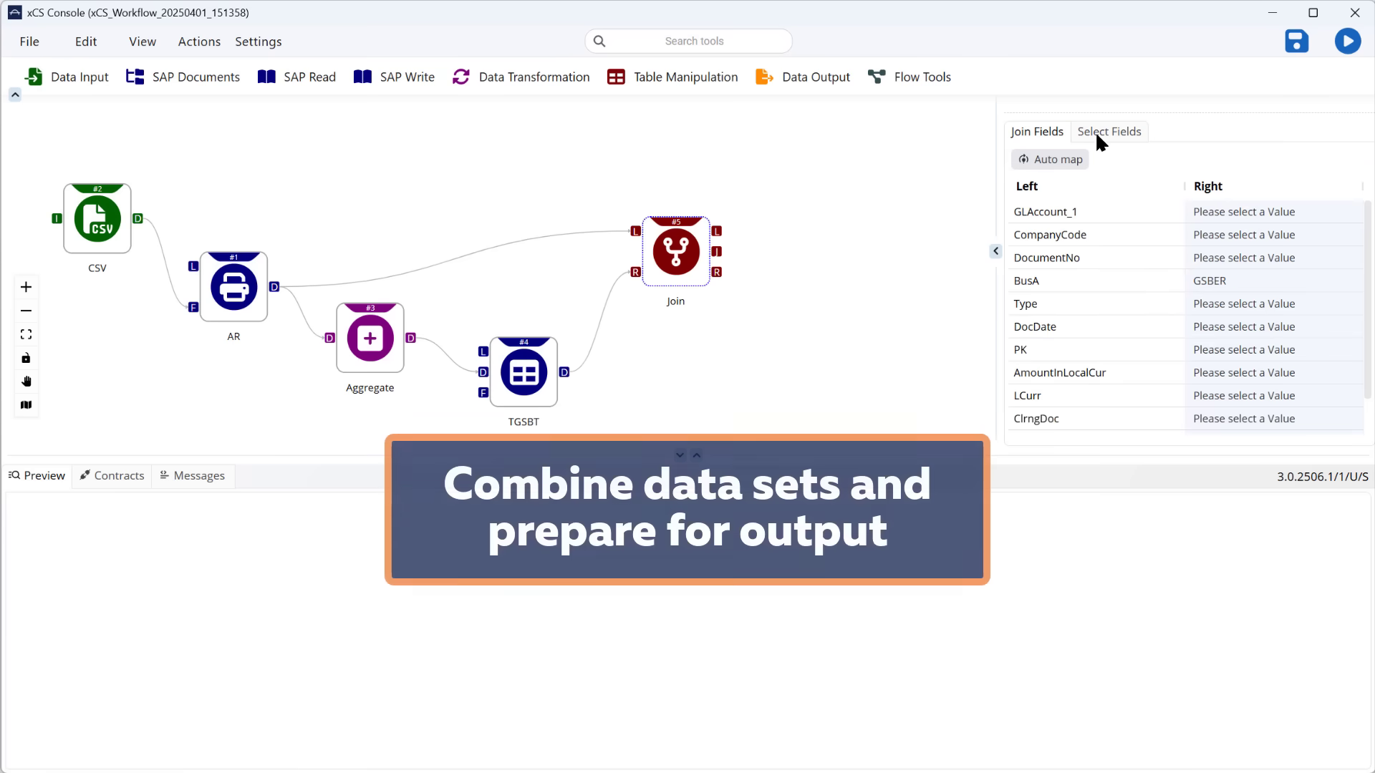
Rename GTEXT to Bus Area Desc in the Join's output fields.
left_click(1101, 136)
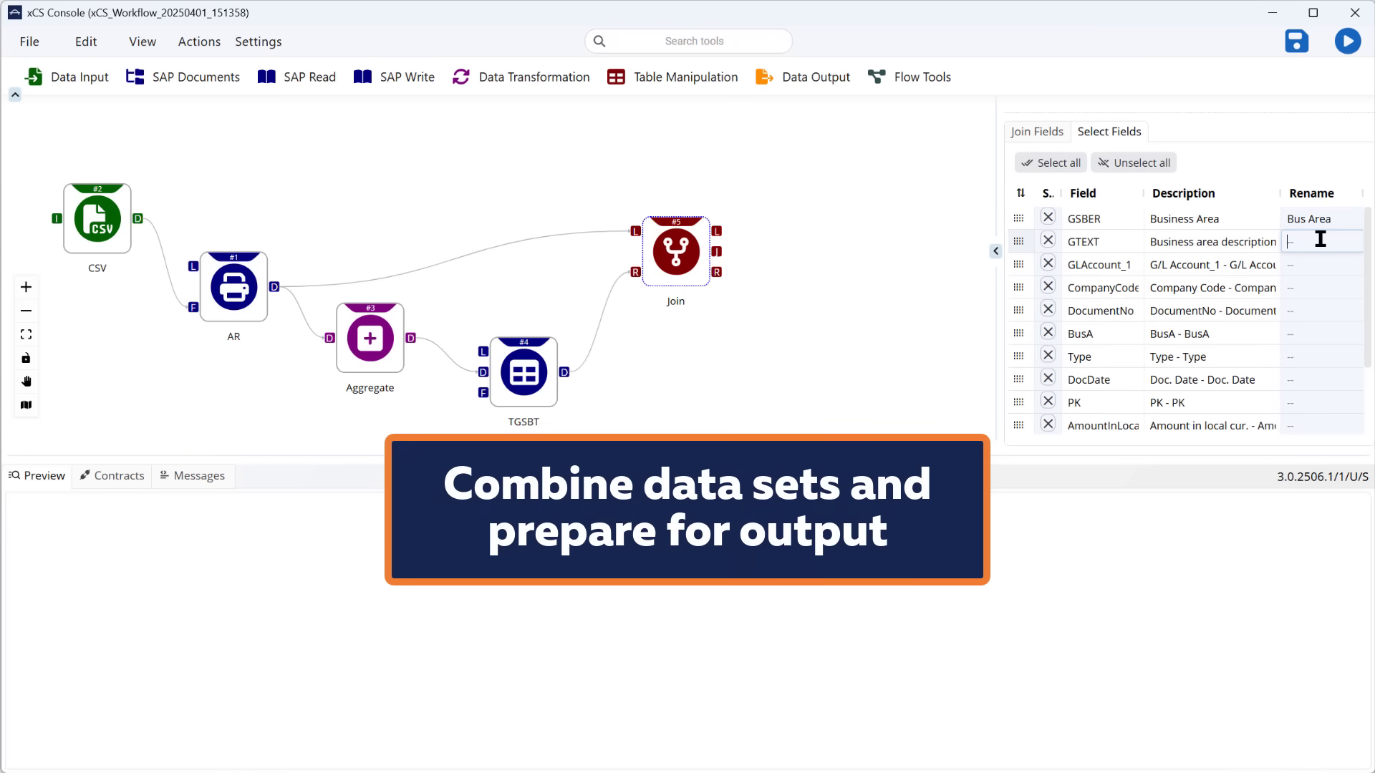
type("Bus Area Desc")
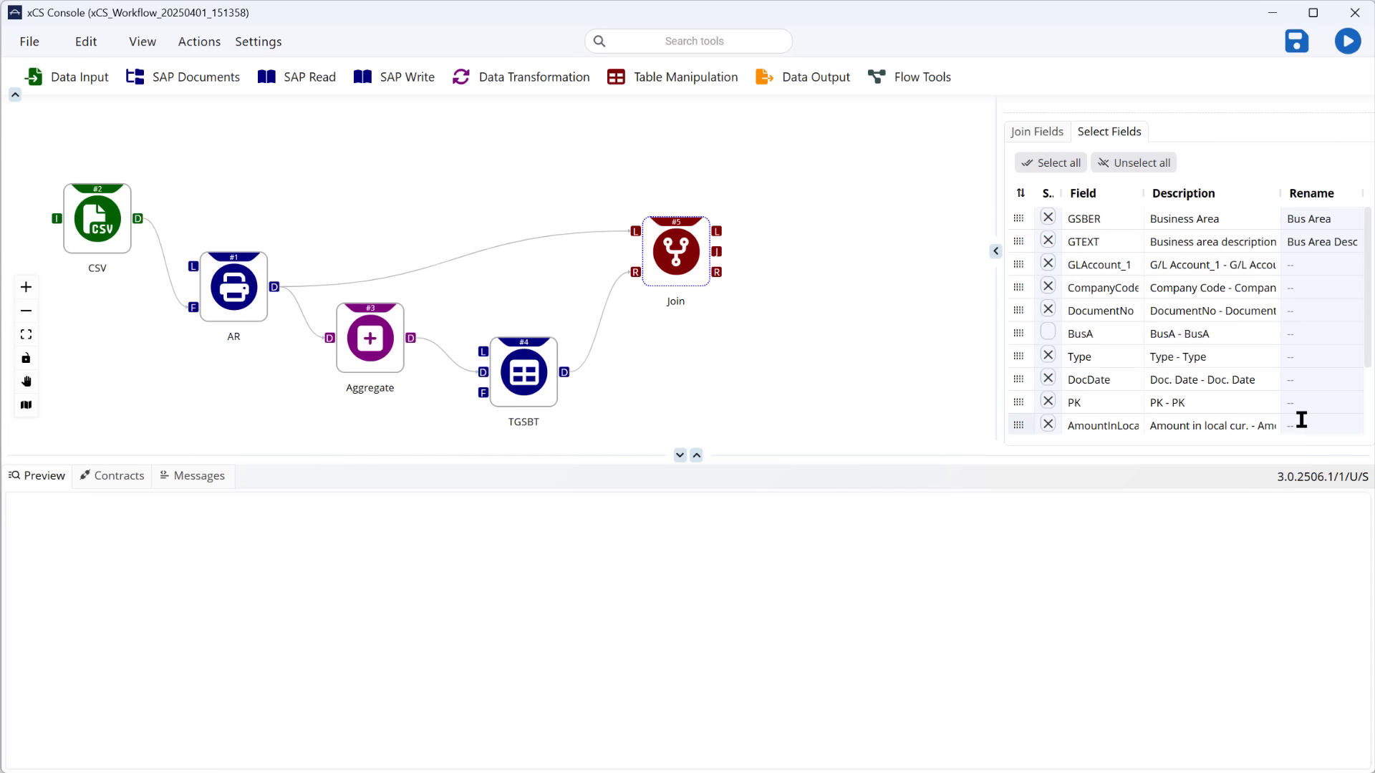
left_click(1301, 423)
Finish renaming AmountInLocal to Amount and place a Transform step after the Join.
type("Amount")
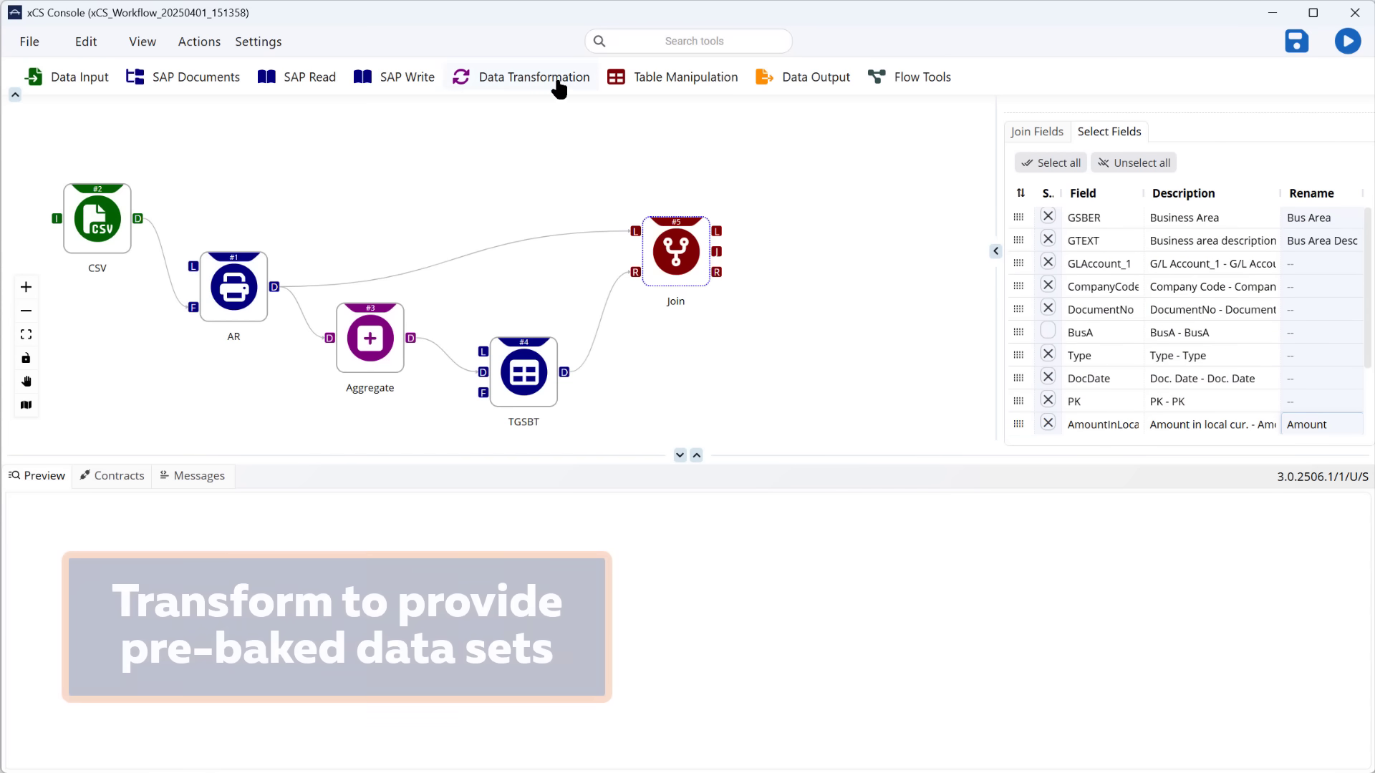
left_click(551, 80)
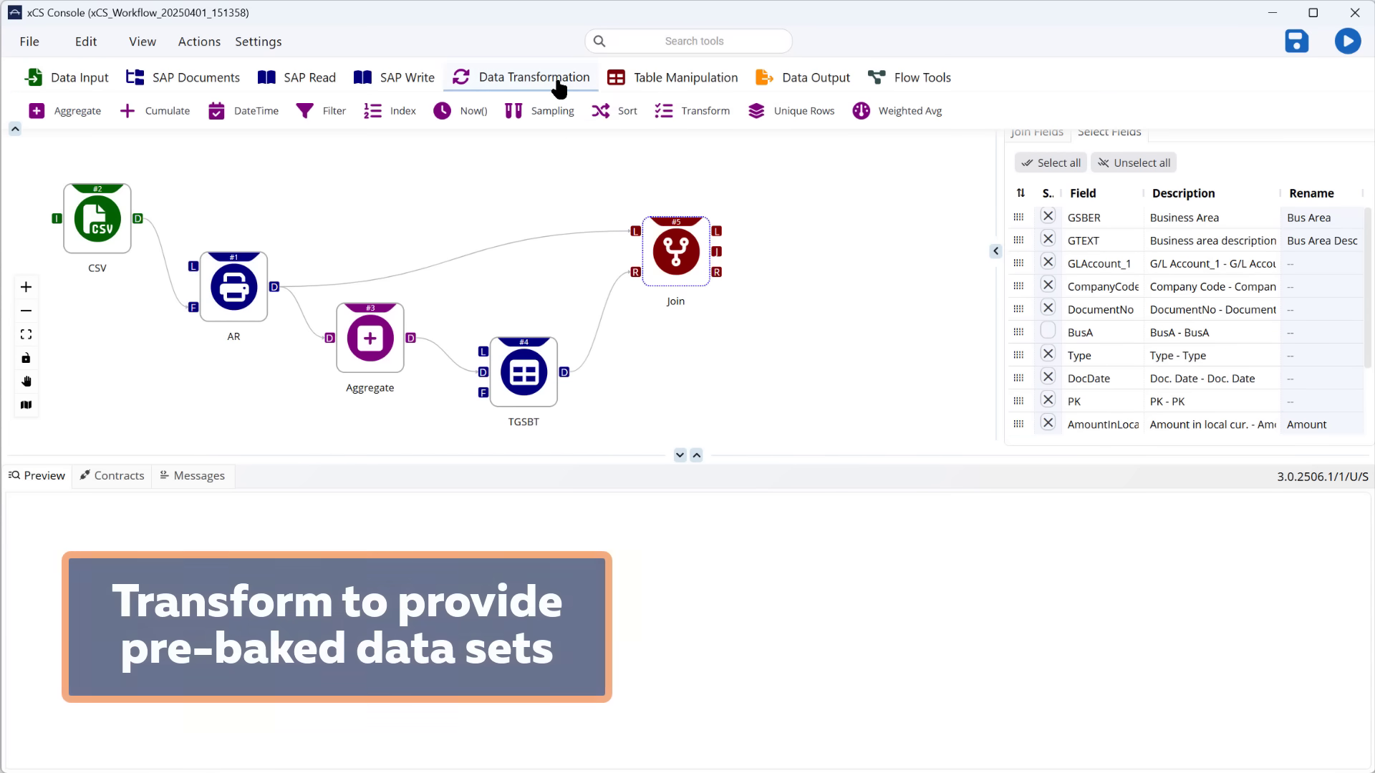
left_click_drag(651, 111, 708, 119)
left_click_drag(798, 255, 827, 274)
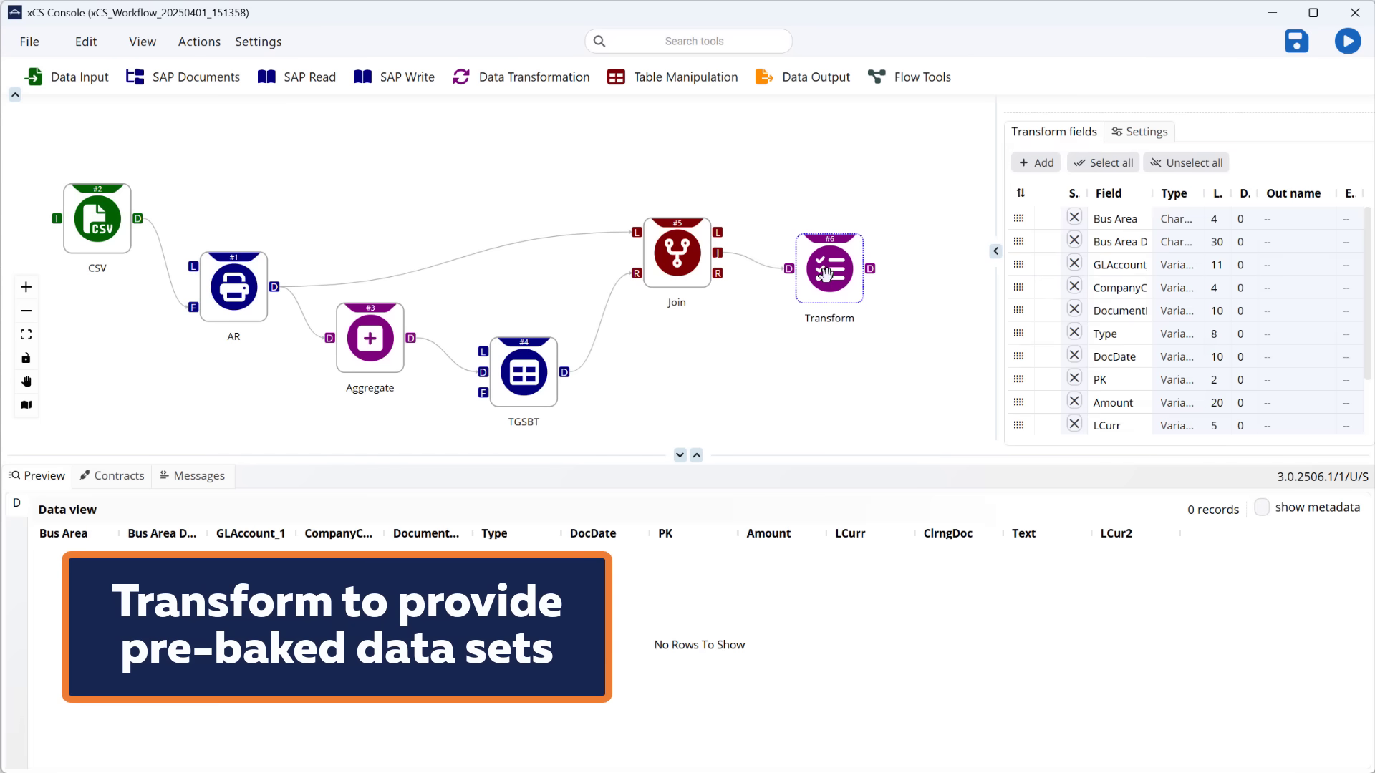
Add a 16 Digit Float field AmountValue and edit its Python formula for trailing-minus amounts.
left_click(1035, 163)
left_click(1182, 422)
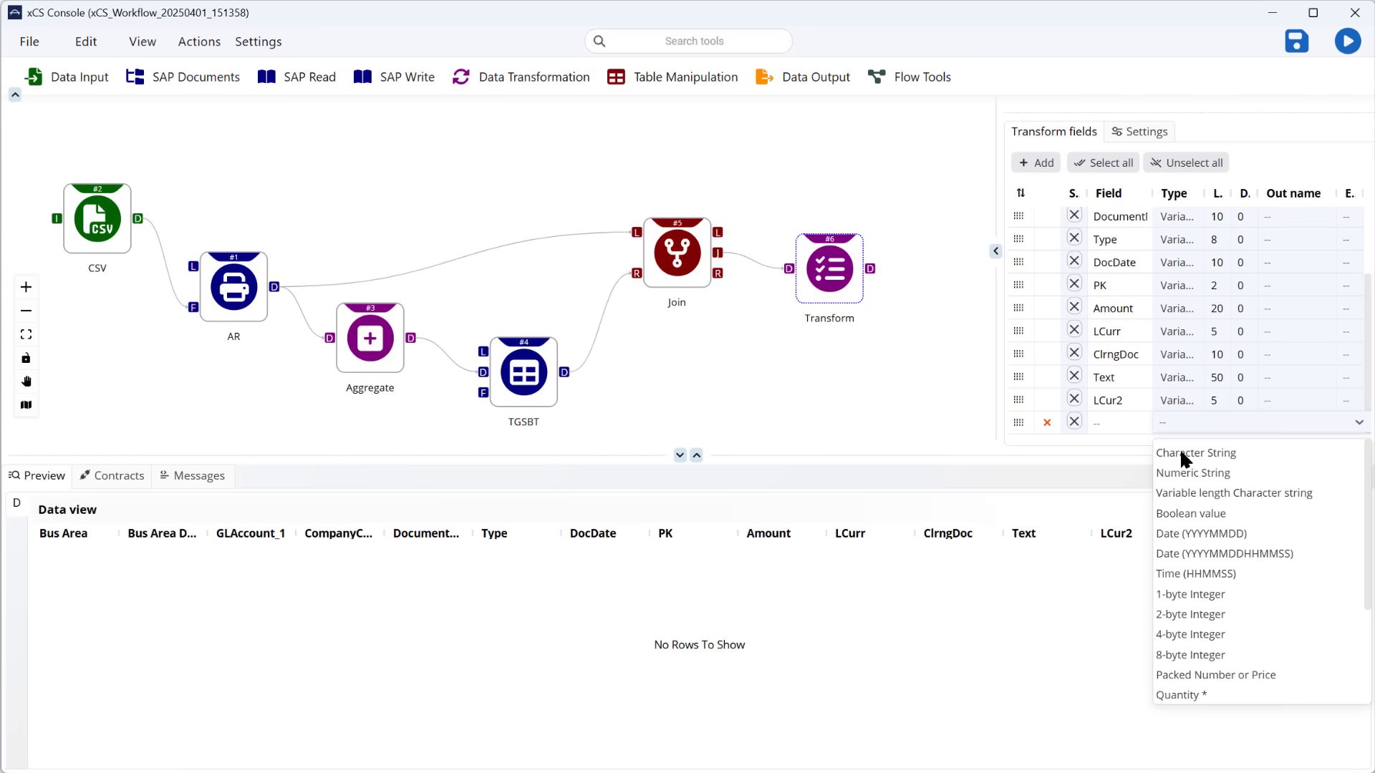
scroll(1201, 593, "down", 2)
left_click(1200, 631)
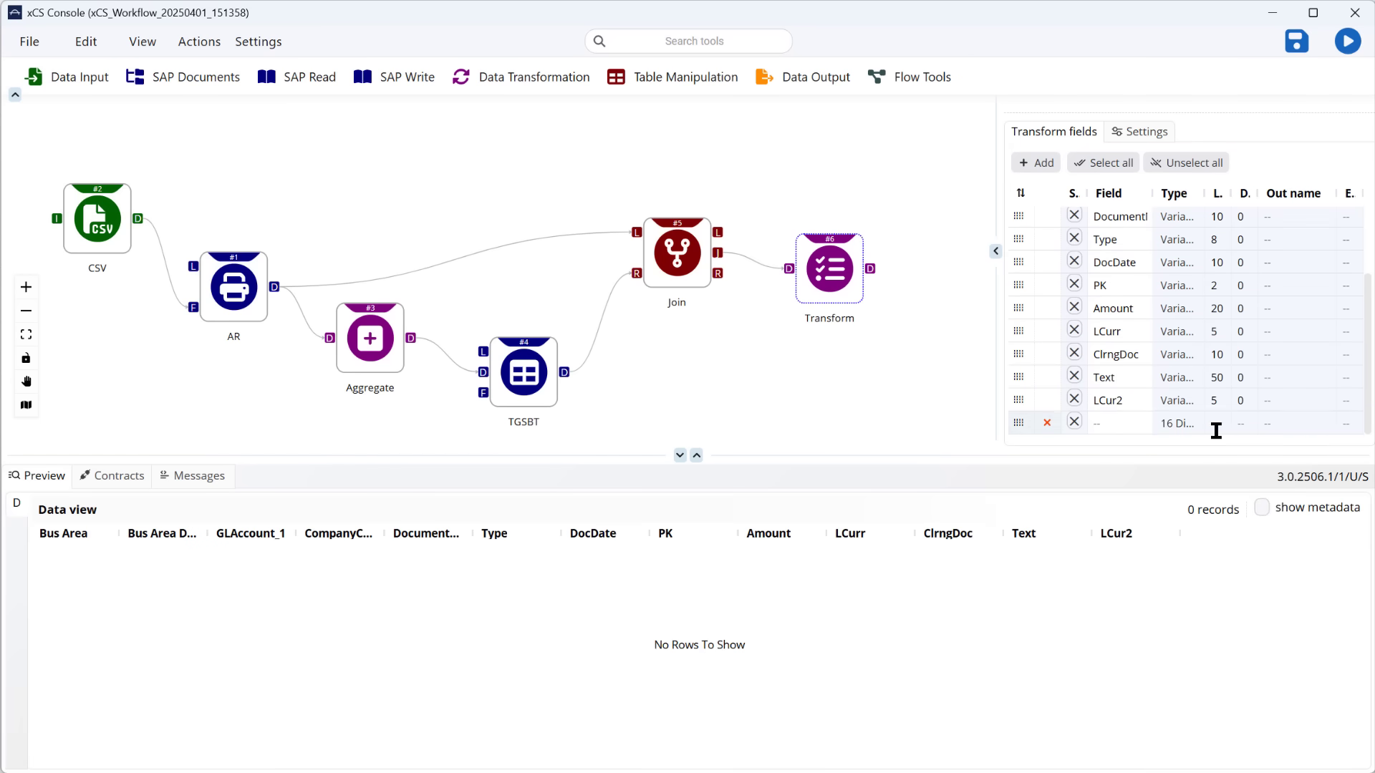
left_click(1270, 428)
type("AmountValue")
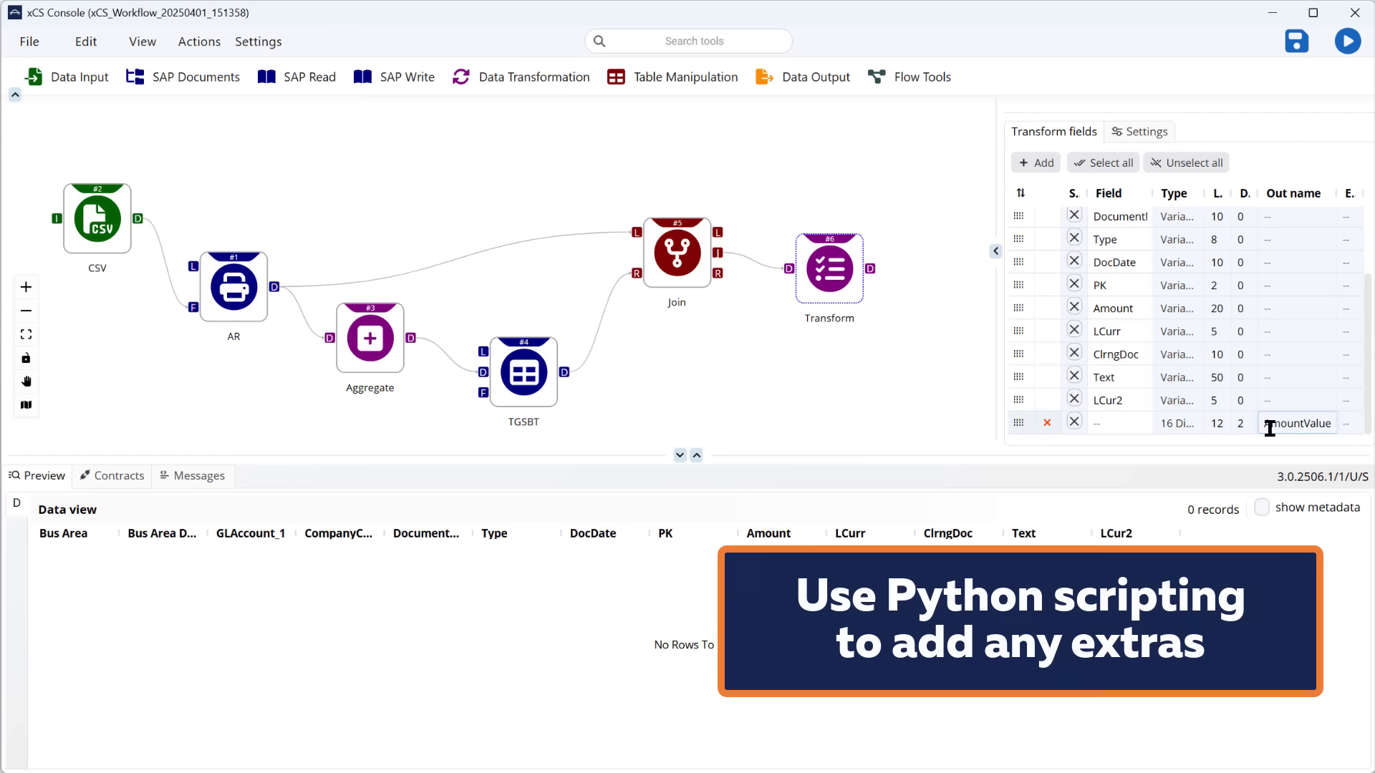
left_click(1347, 426)
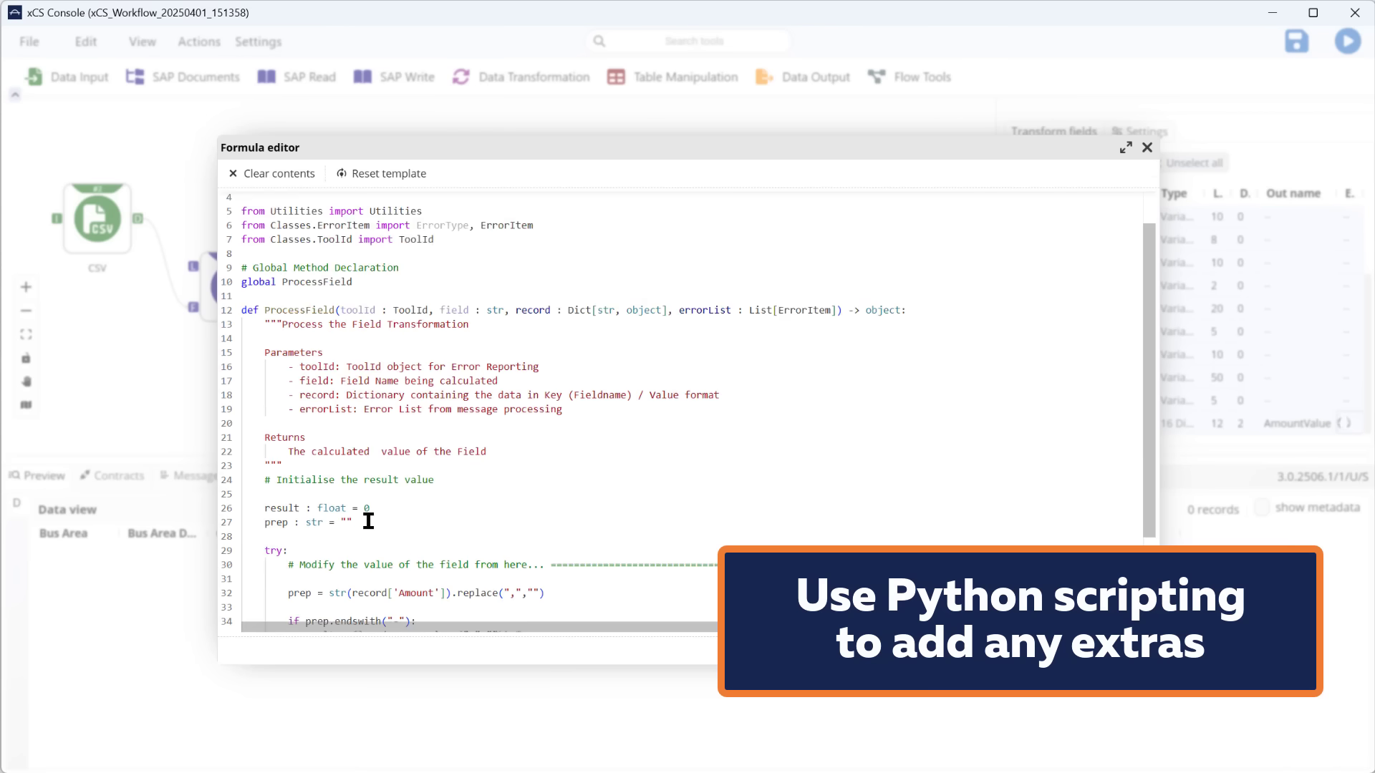
scroll(368, 520, "down", 4)
left_click_drag(417, 535, 284, 489)
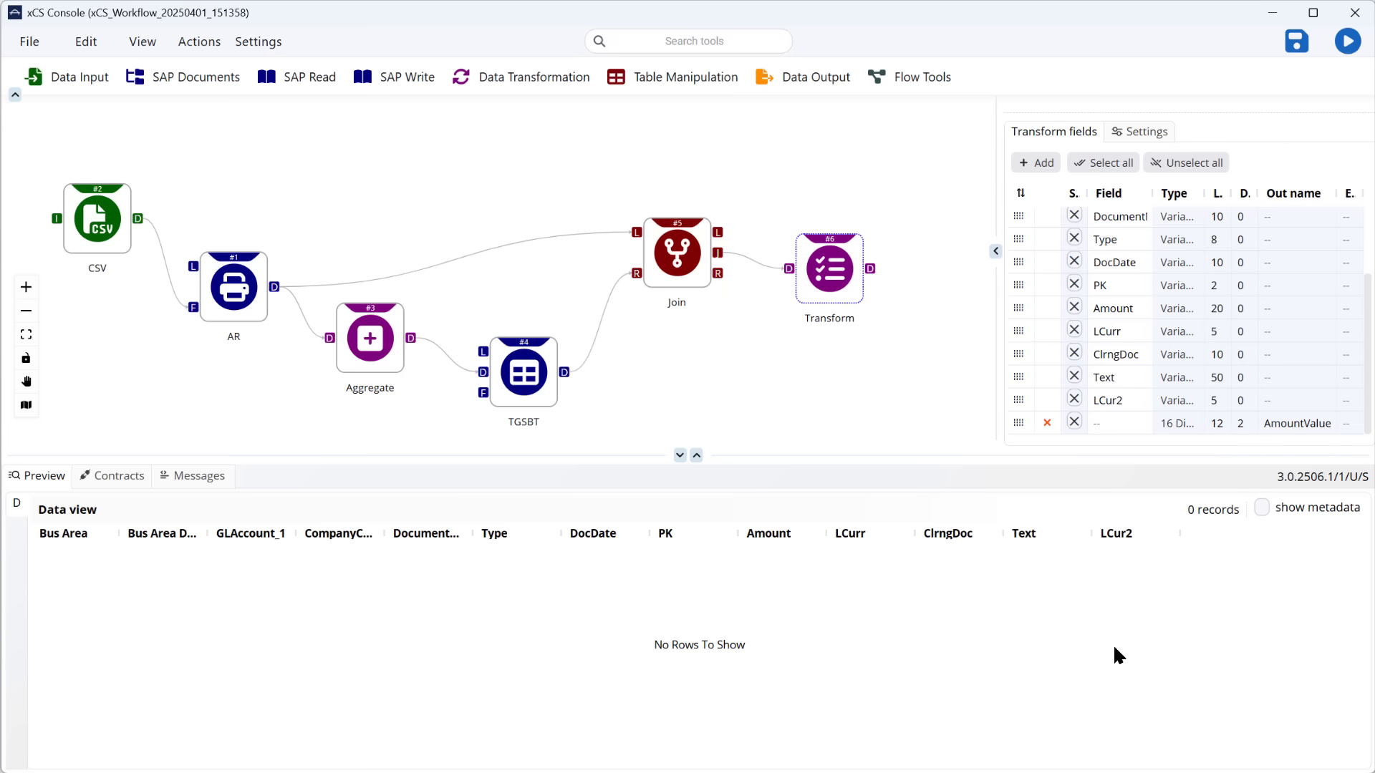
Run up to the Transform and review 664 records, widening the Bus Area Desc column.
right_click(834, 287)
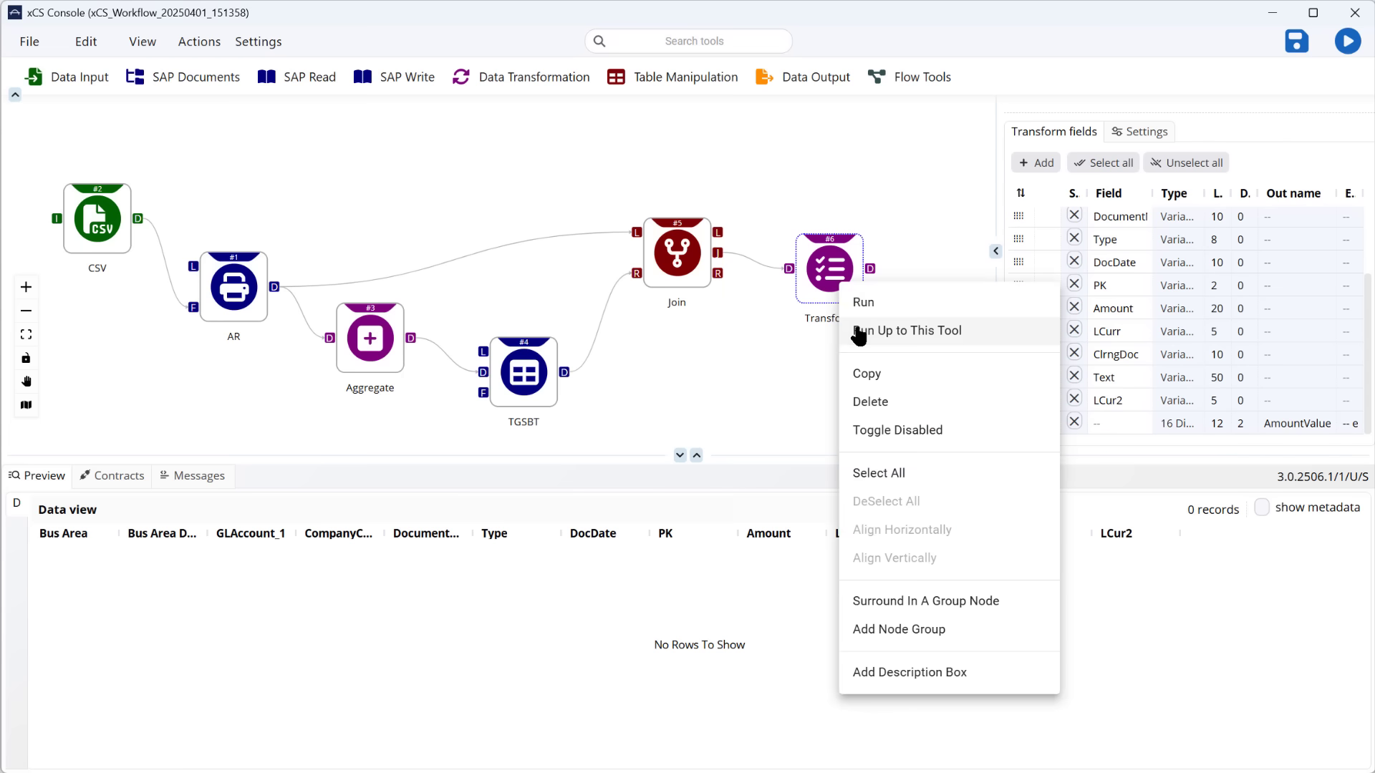
left_click(867, 325)
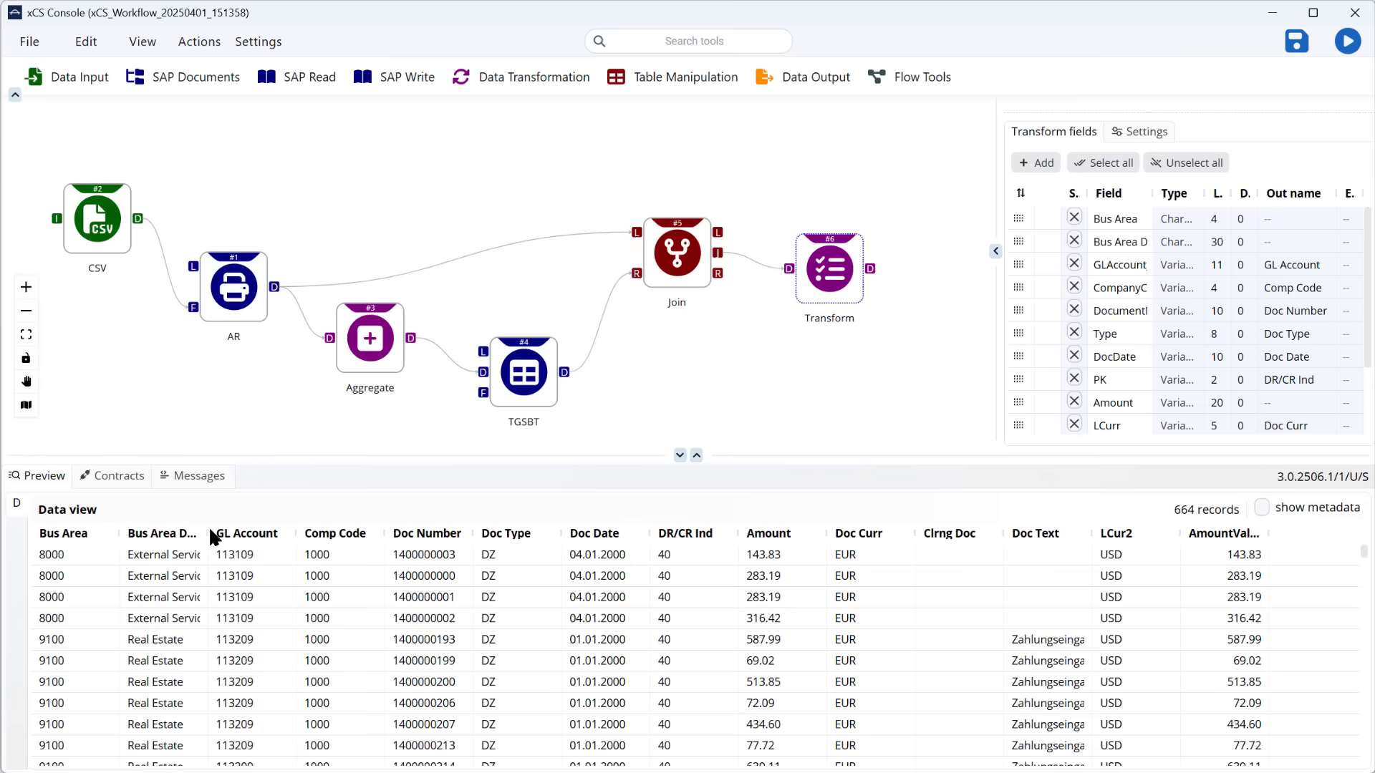
left_click_drag(208, 526, 278, 527)
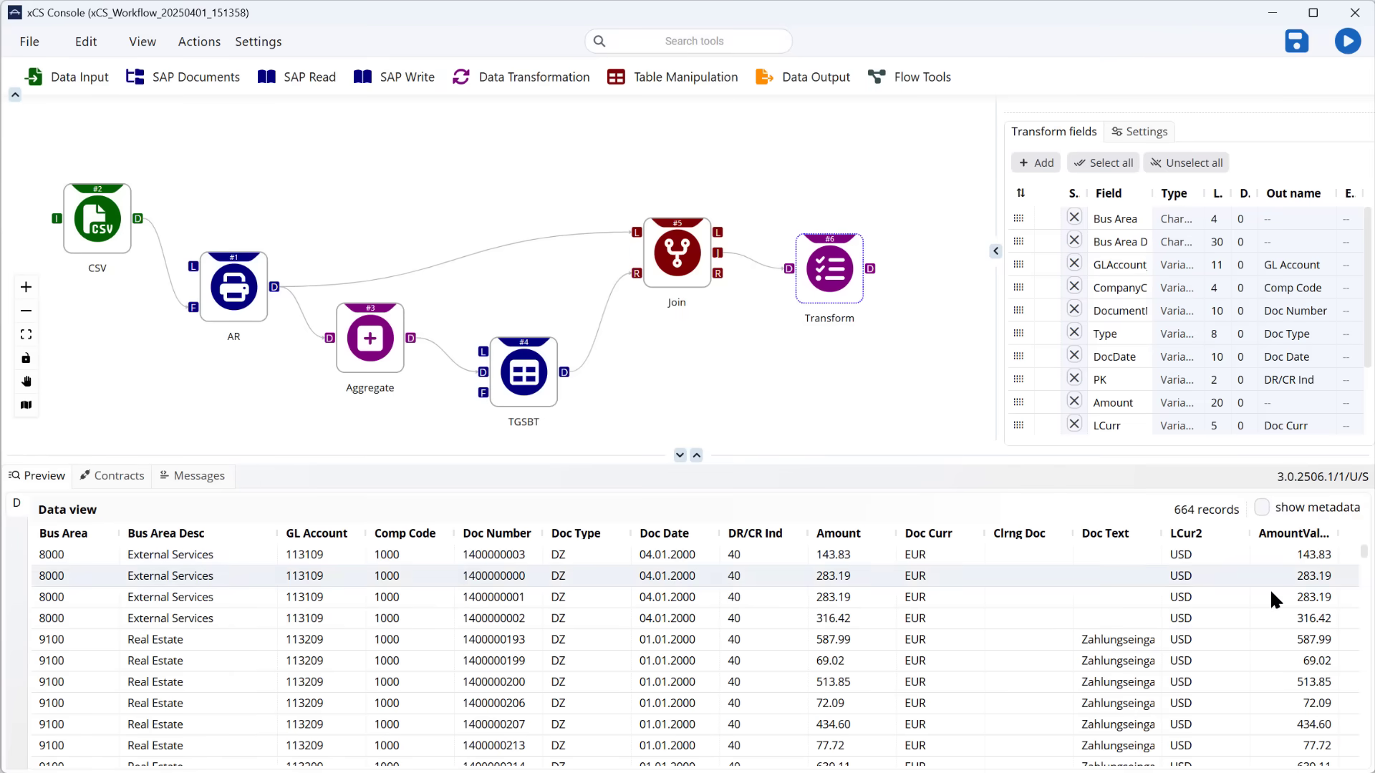
scroll(1282, 630, "down", 15)
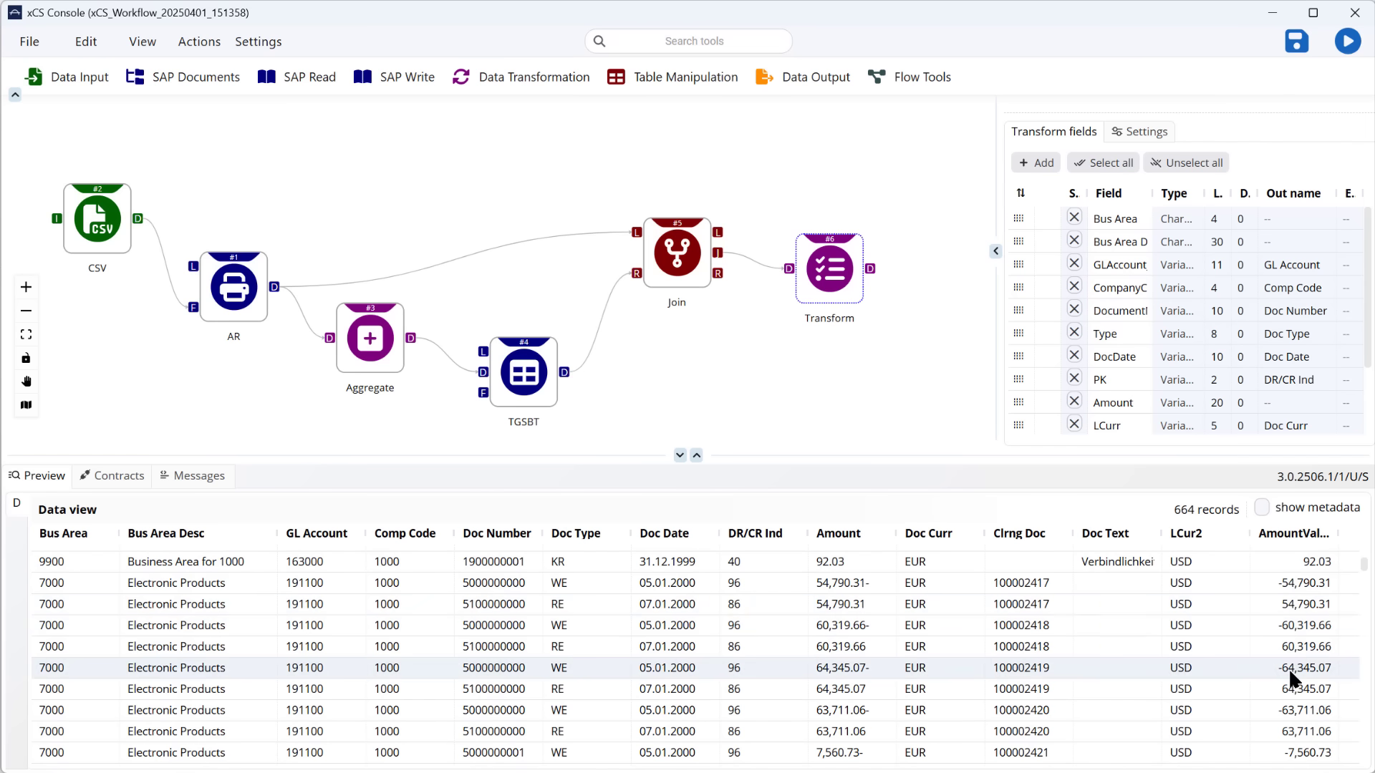
Connect the Transform to a Snowflake output targeting IAJ Snowflake System table TCODE_LOAD_002.
left_click(801, 79)
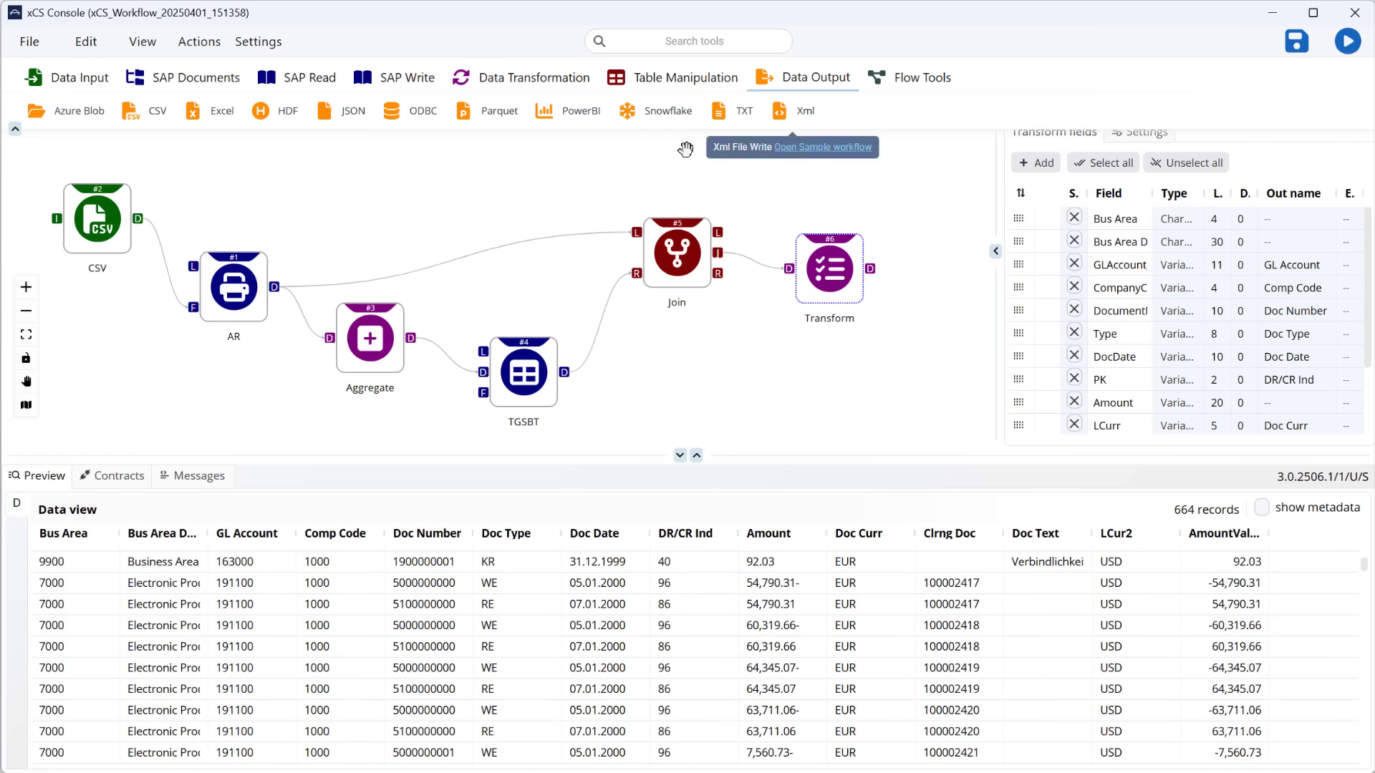
left_click_drag(628, 111, 903, 378)
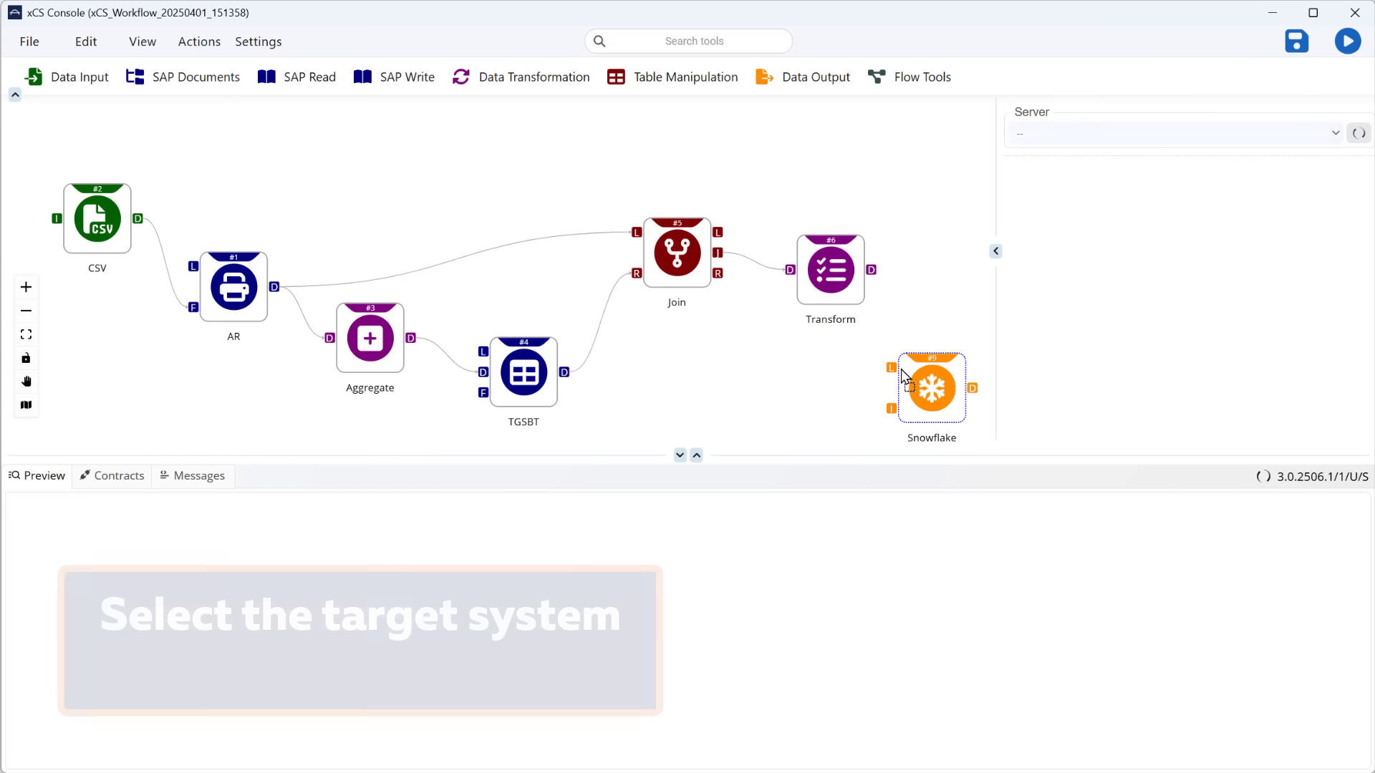
mouse_move(871, 270)
left_mouse_down()
mouse_move(872, 359)
mouse_move(891, 409)
left_mouse_up()
left_click(1335, 133)
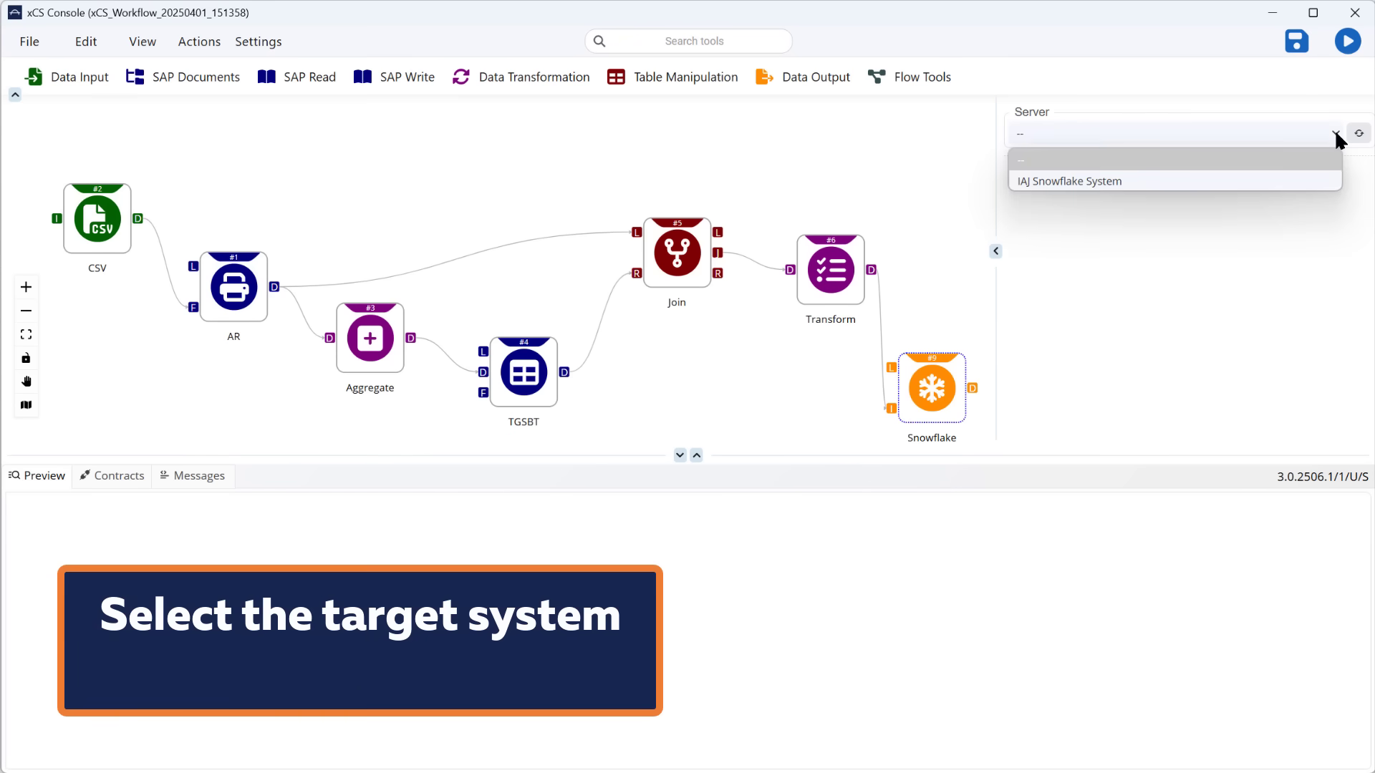
left_click(1283, 181)
left_click(1286, 174)
left_click(1191, 472)
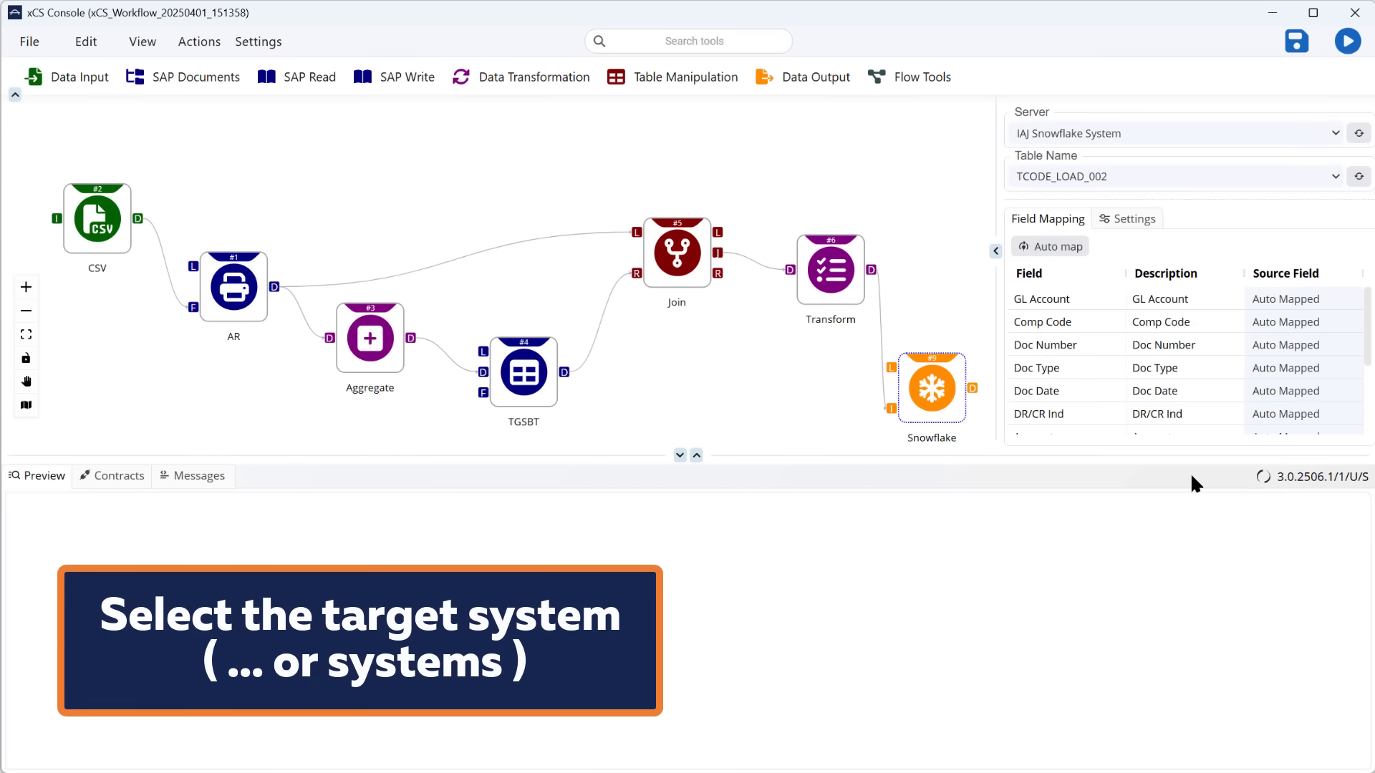
Auto map fields, sourcing Bus Area Text from Bus Area Desc and Amount from AmountValue.
left_click(1058, 247)
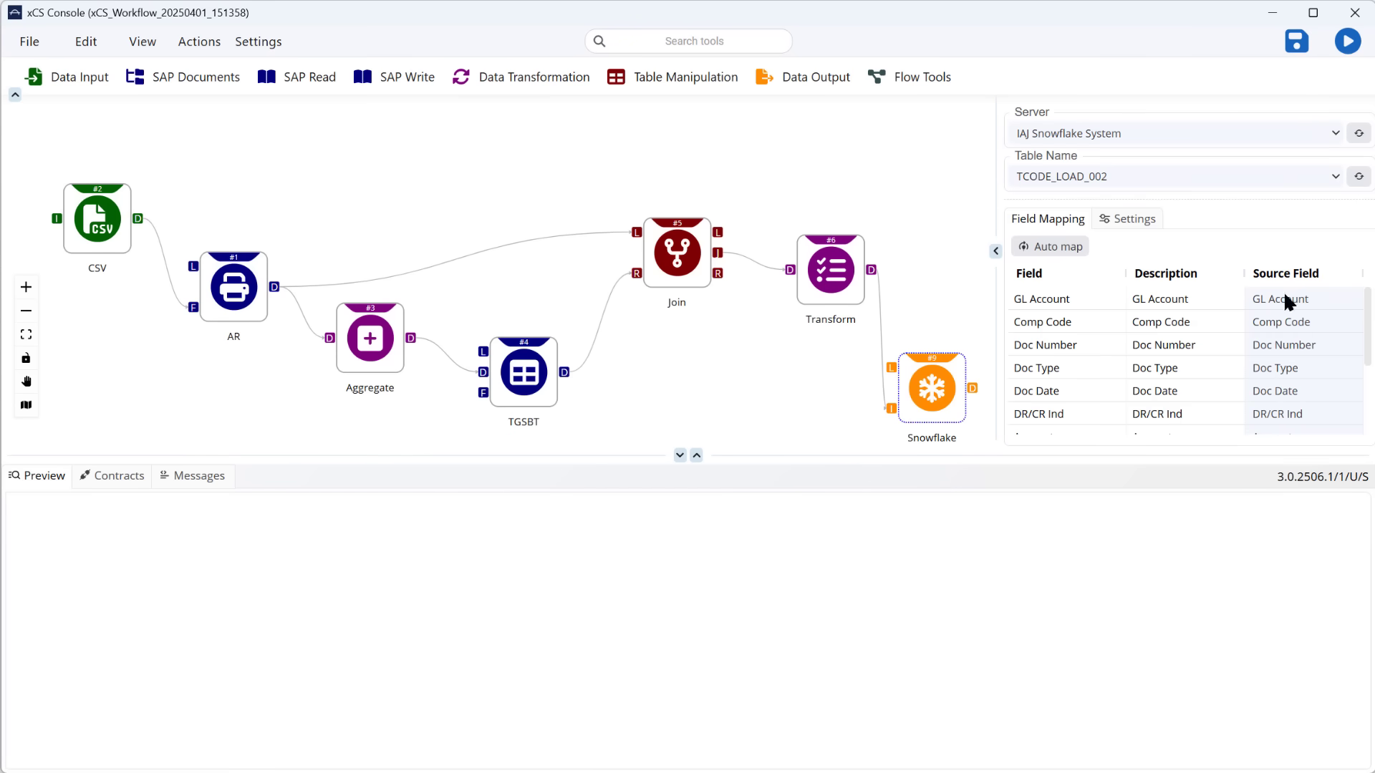
scroll(1368, 315, "down", 5)
left_click(1311, 423)
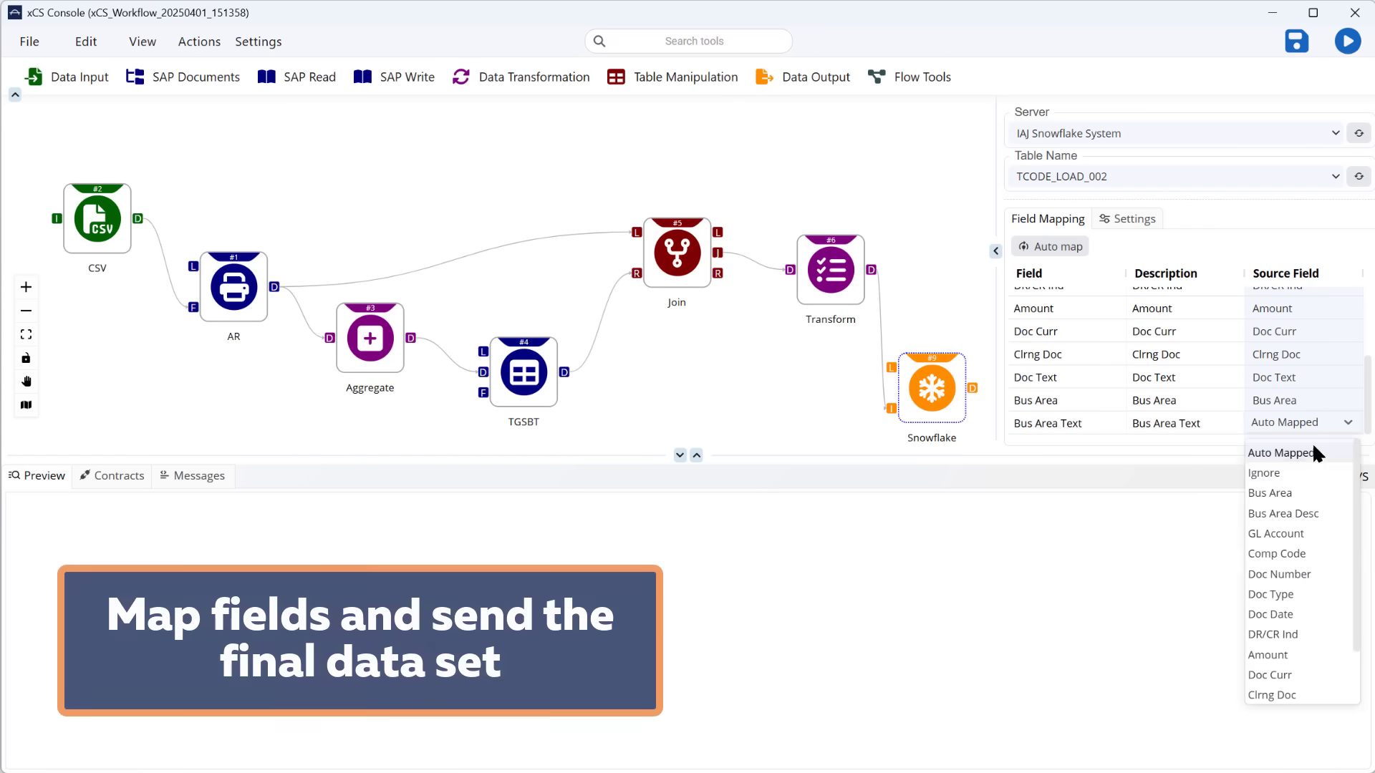
left_click(1282, 514)
left_click(1300, 308)
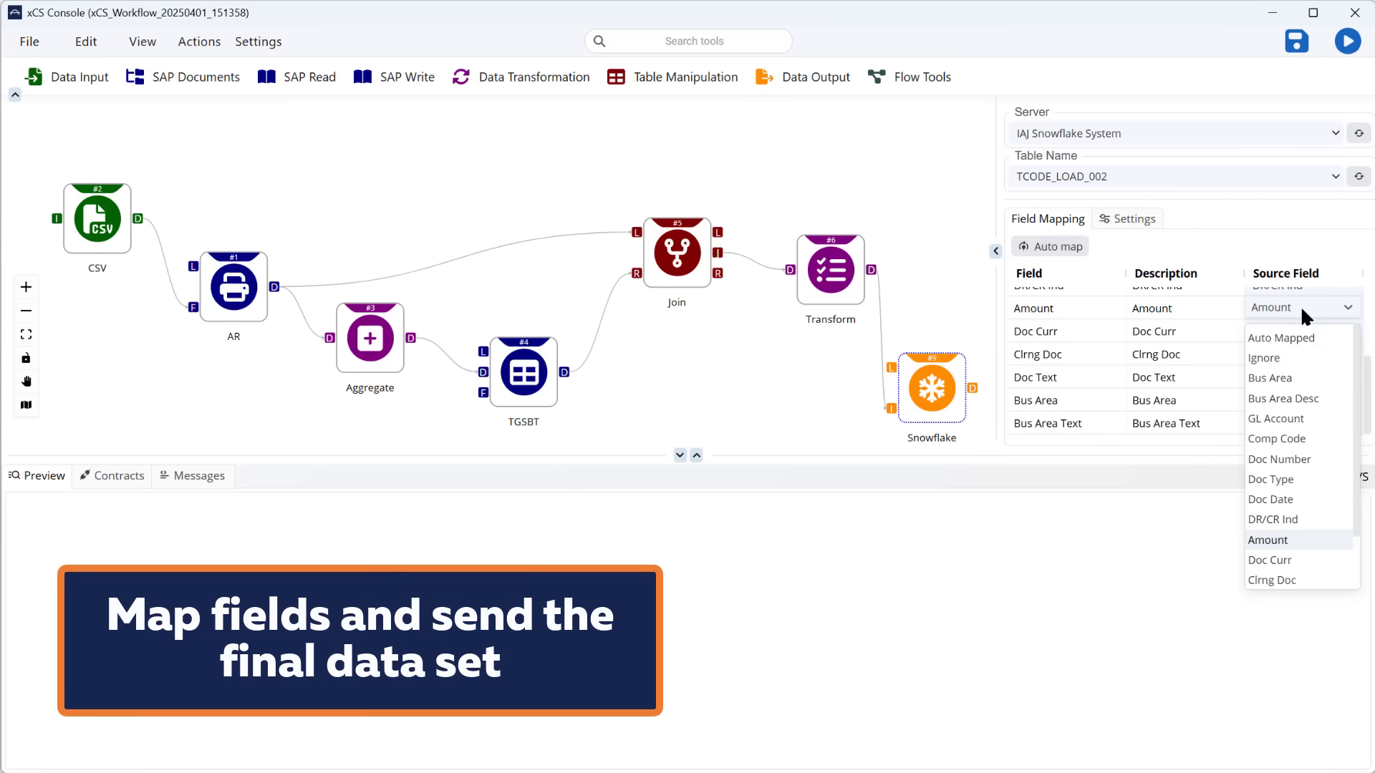
scroll(1282, 487, "down", 3)
left_click(1257, 568)
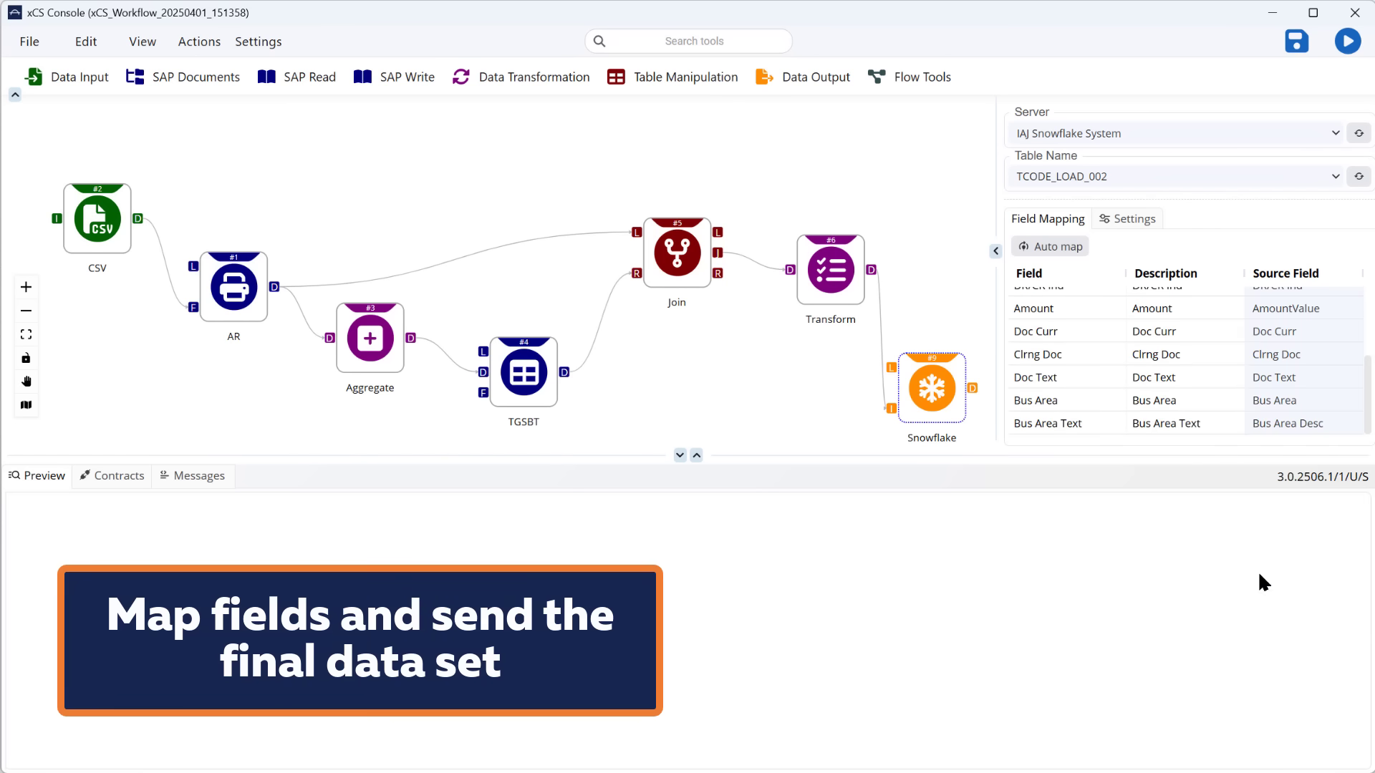
Run the full workflow to load Snowflake, then query all TCODE_LOAD_002 rows.
left_click(1348, 41)
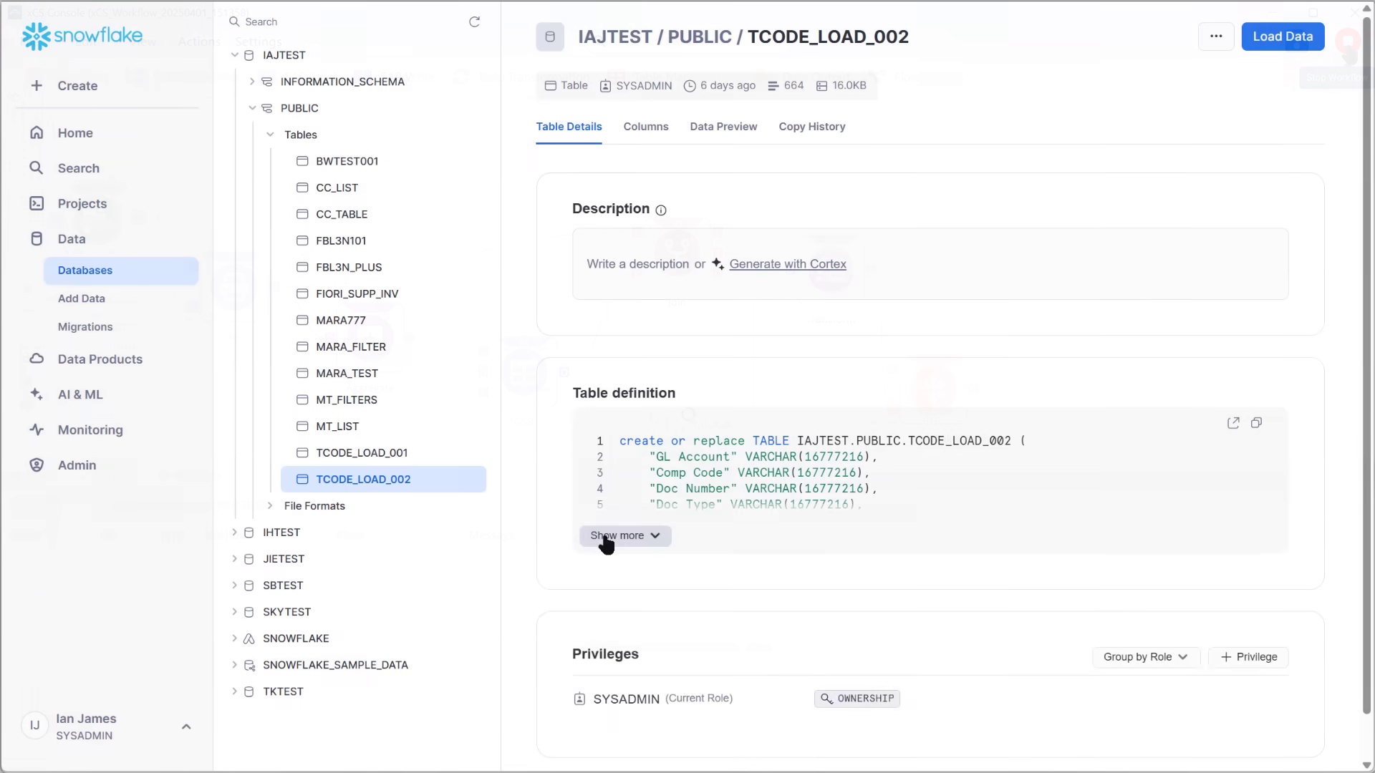
left_click(606, 542)
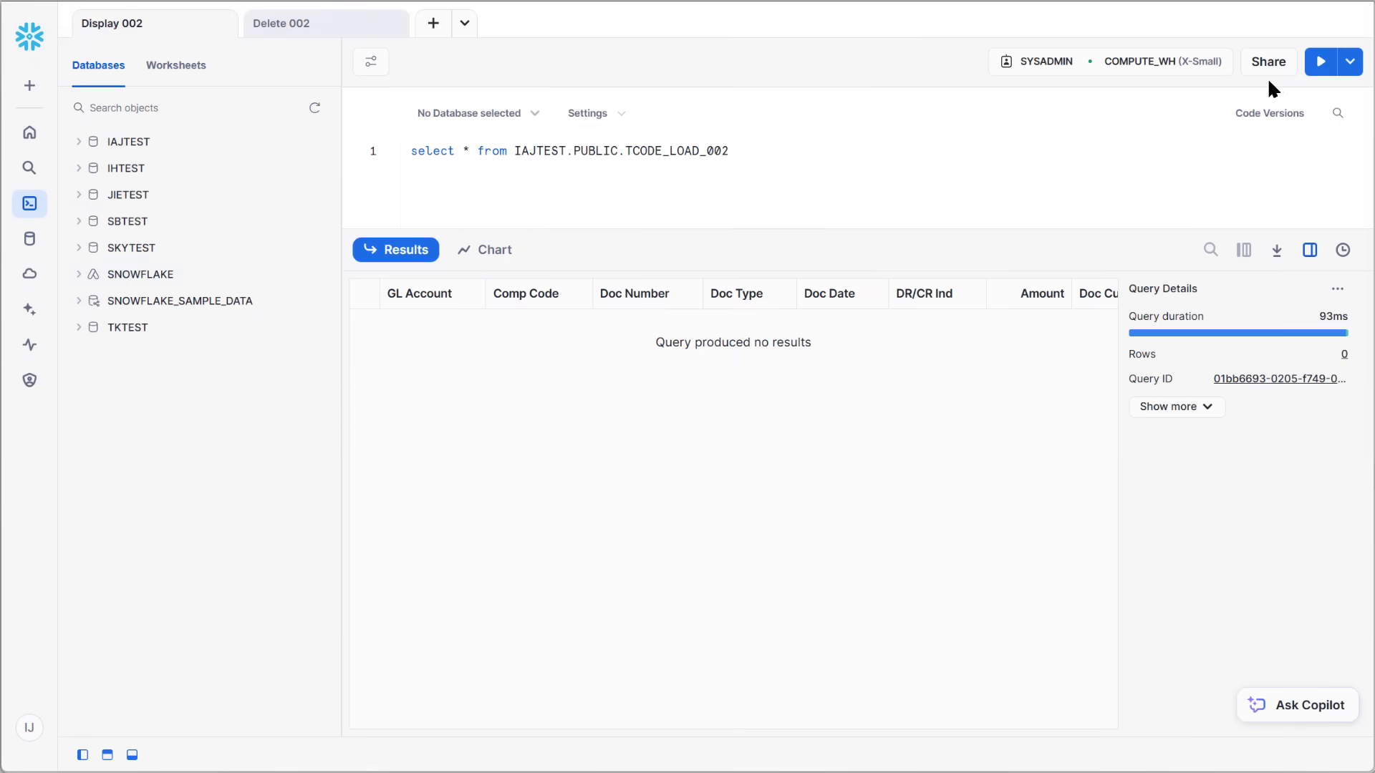
left_click(1319, 65)
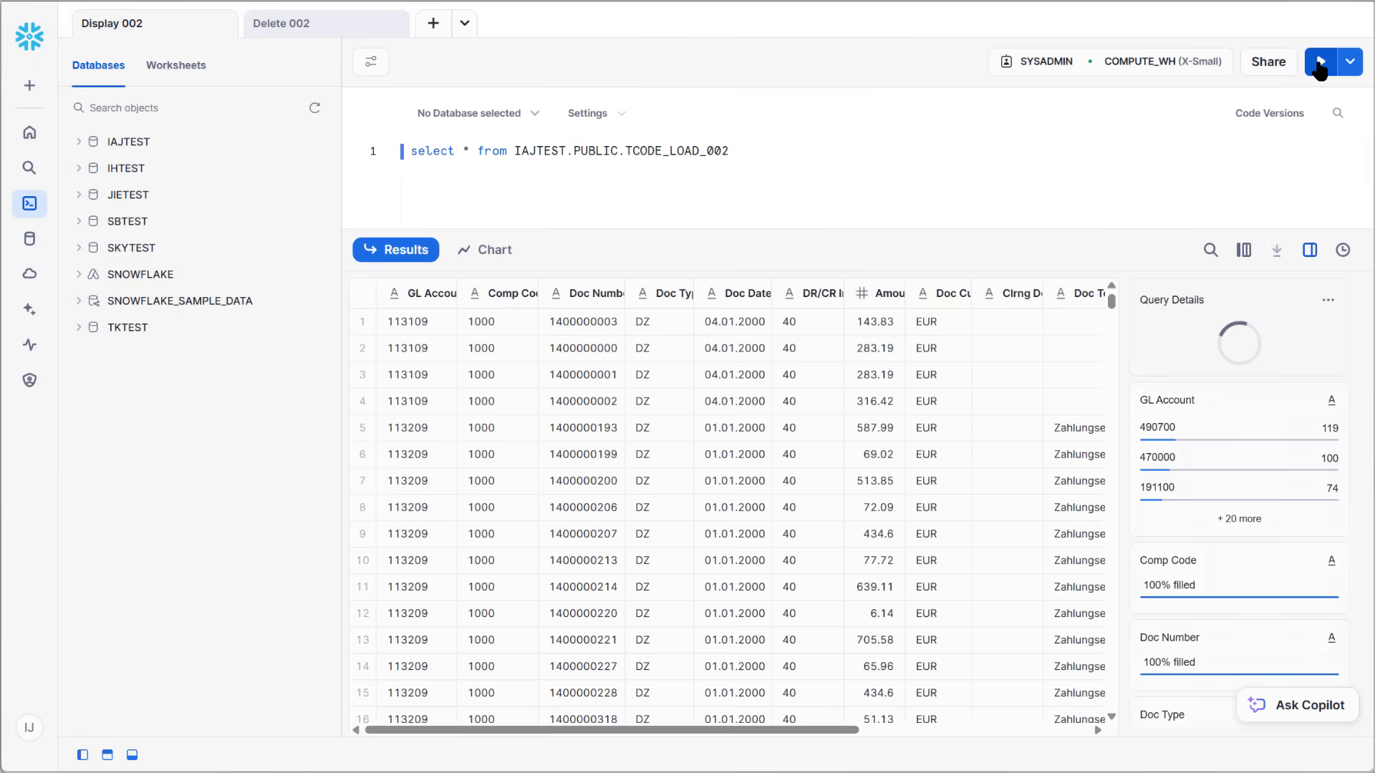
Show column statistics for Amount and Bus Area Text in the query results.
double_click(906, 297)
left_click(864, 304)
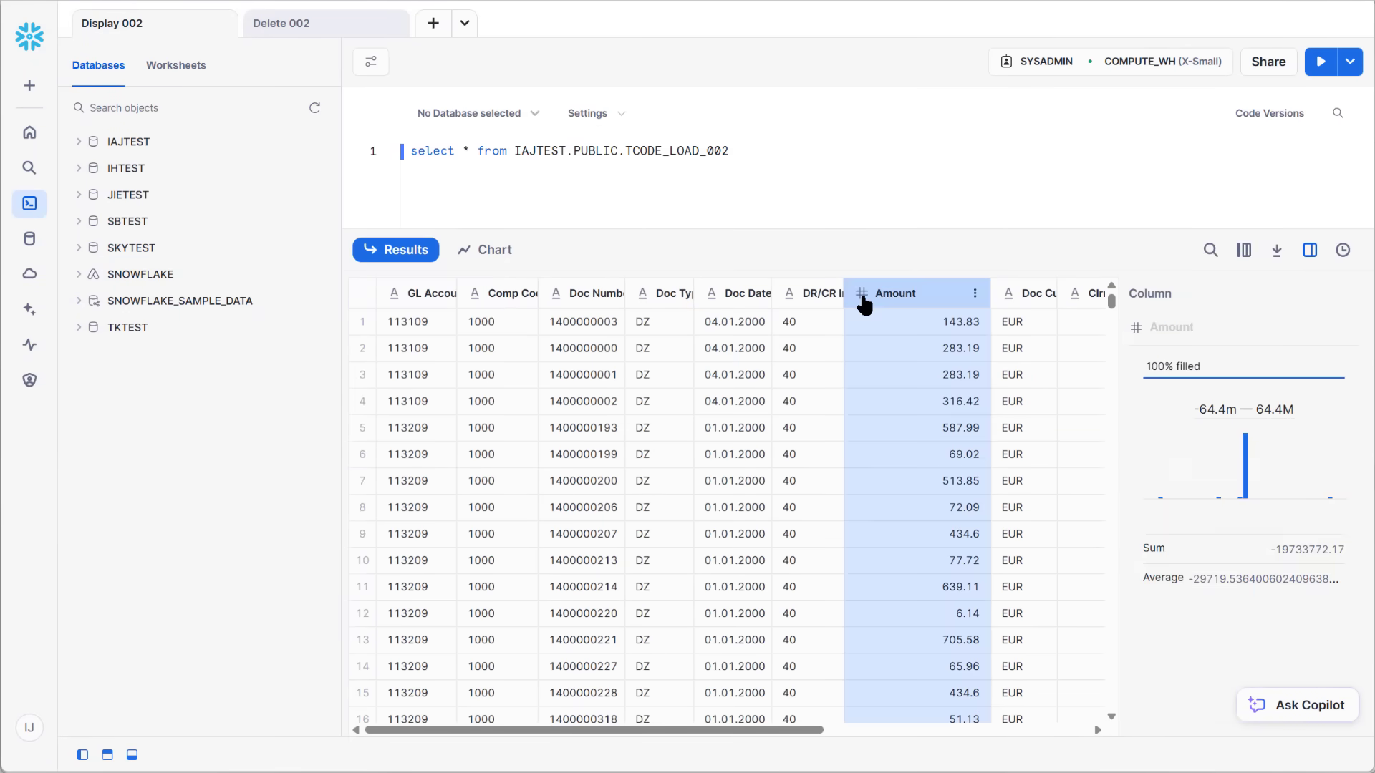
left_click_drag(1109, 305, 1111, 323)
left_click_drag(793, 730, 1110, 755)
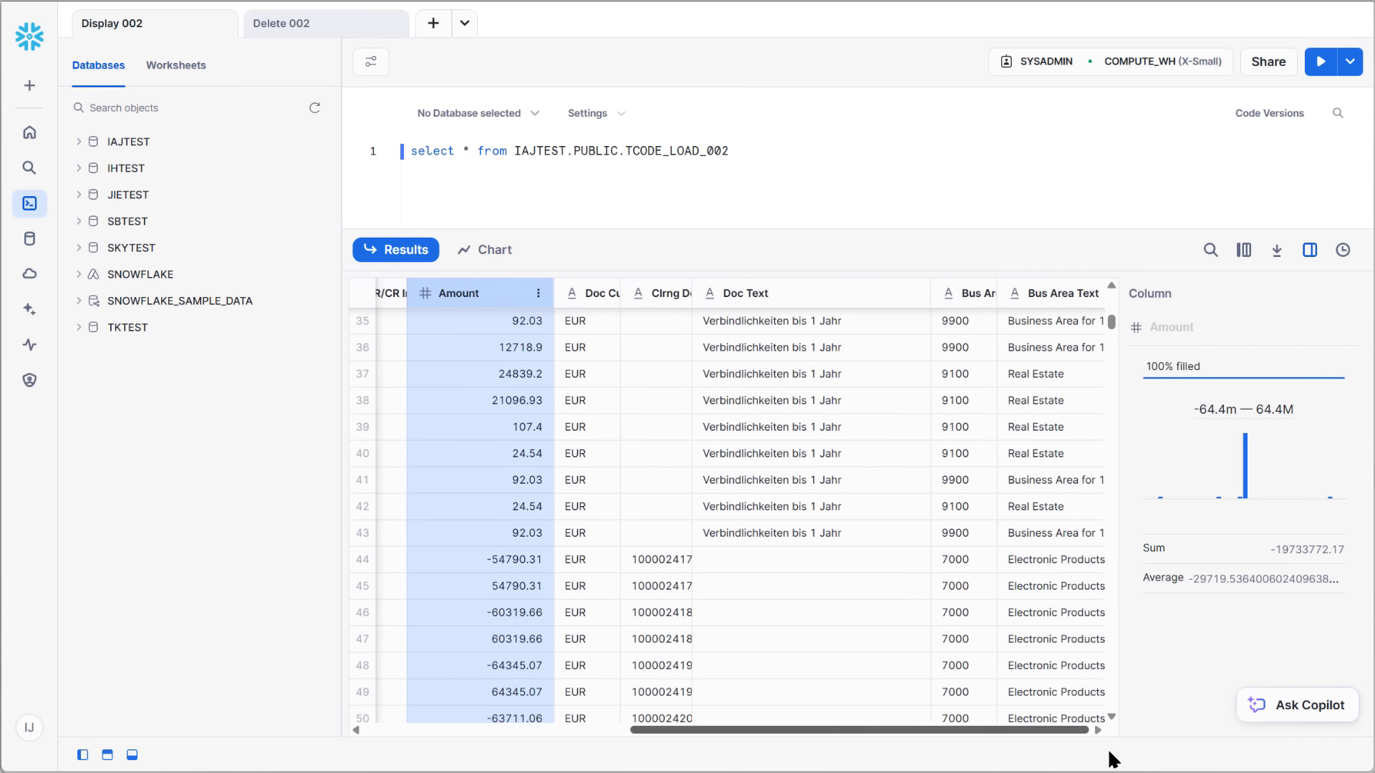
left_click(1065, 302)
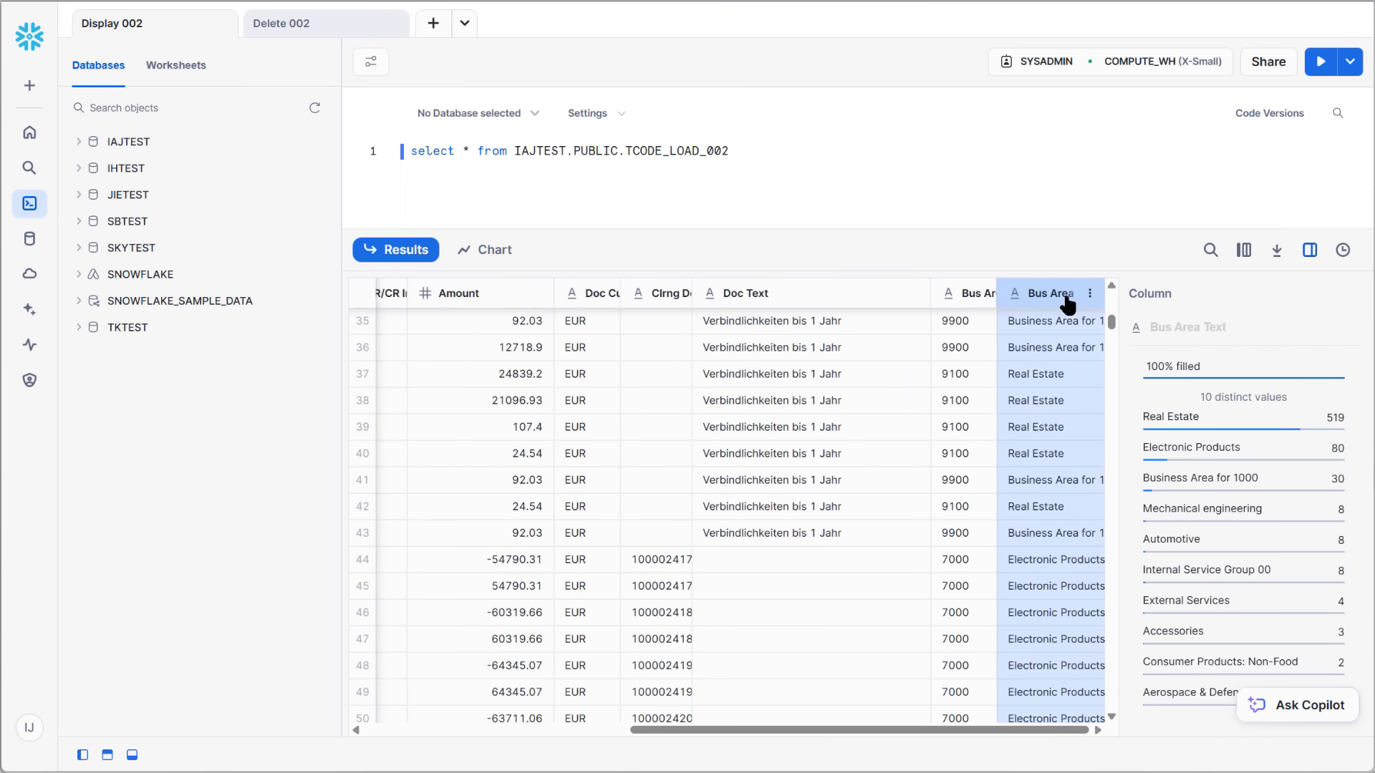